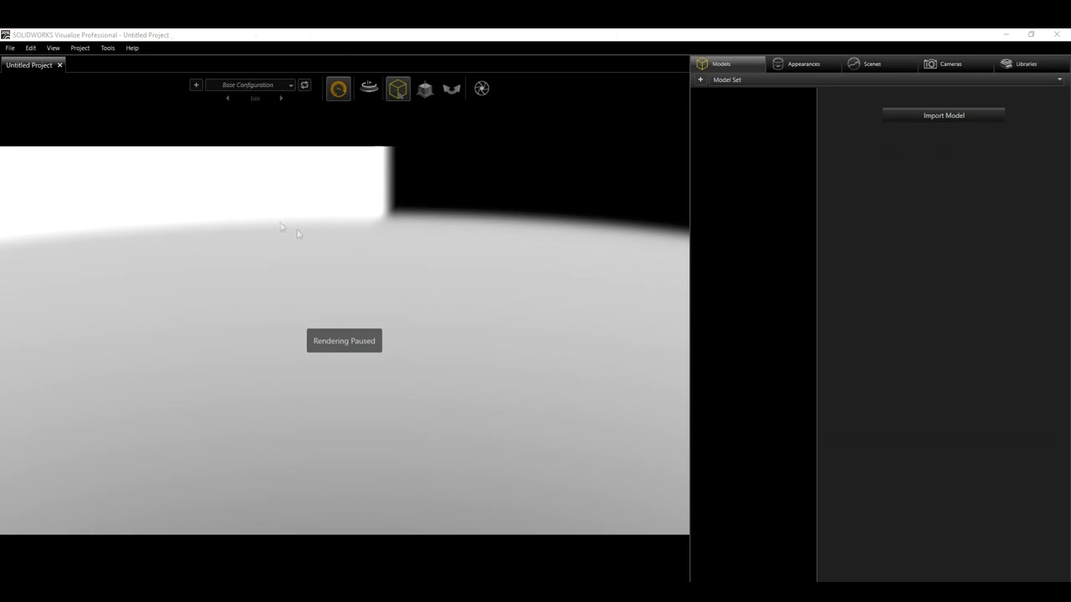
Step: Import the Check Valve assembly from the Desktop's SolidWorks Class > Check Valve folder, accepting the default import settings
{"action": "left_click", "coordinate": [11, 51]}
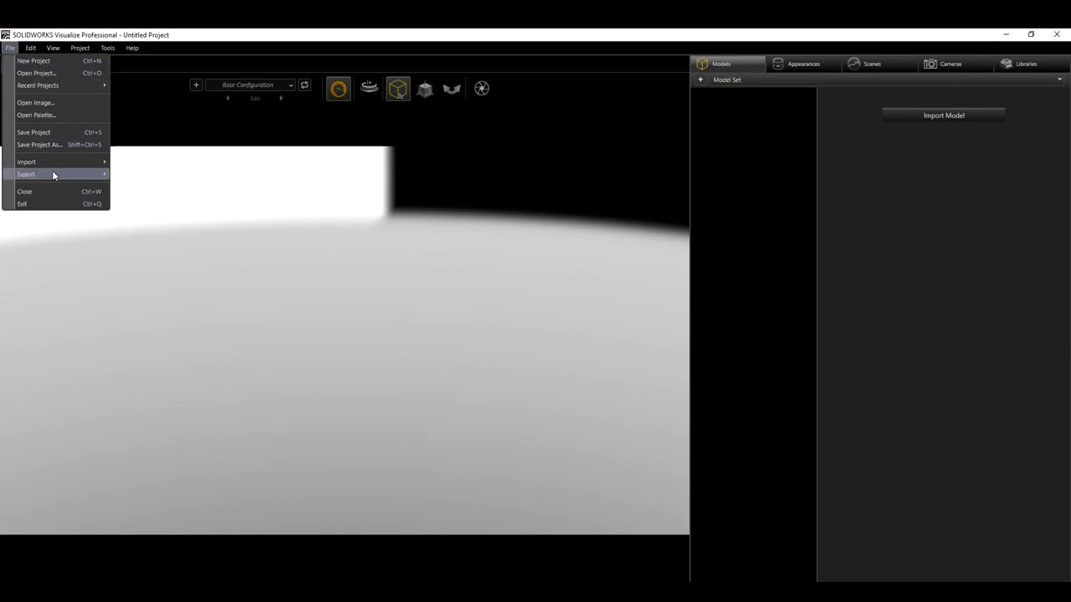
{"action": "mouse_move", "coordinate": [83, 167]}
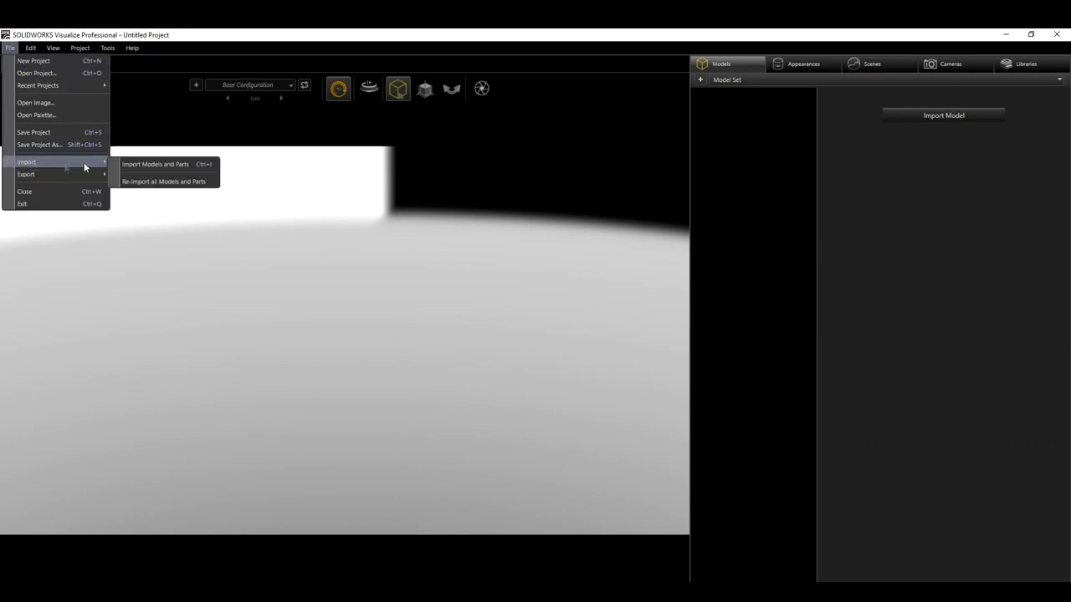
{"action": "left_click", "coordinate": [138, 166]}
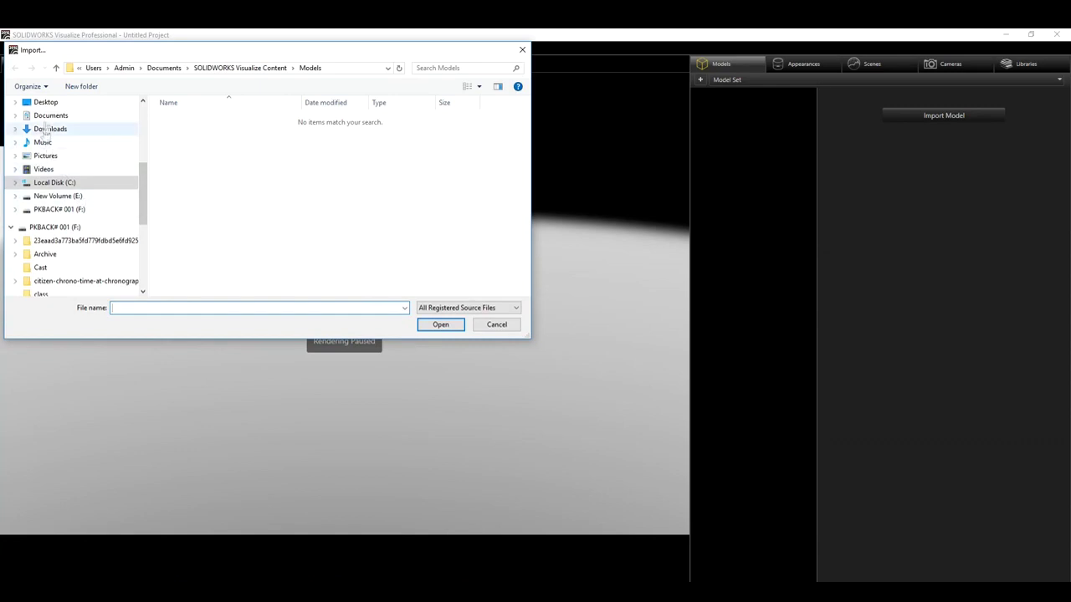
{"action": "left_click", "coordinate": [48, 103]}
{"action": "double_click", "coordinate": [189, 138]}
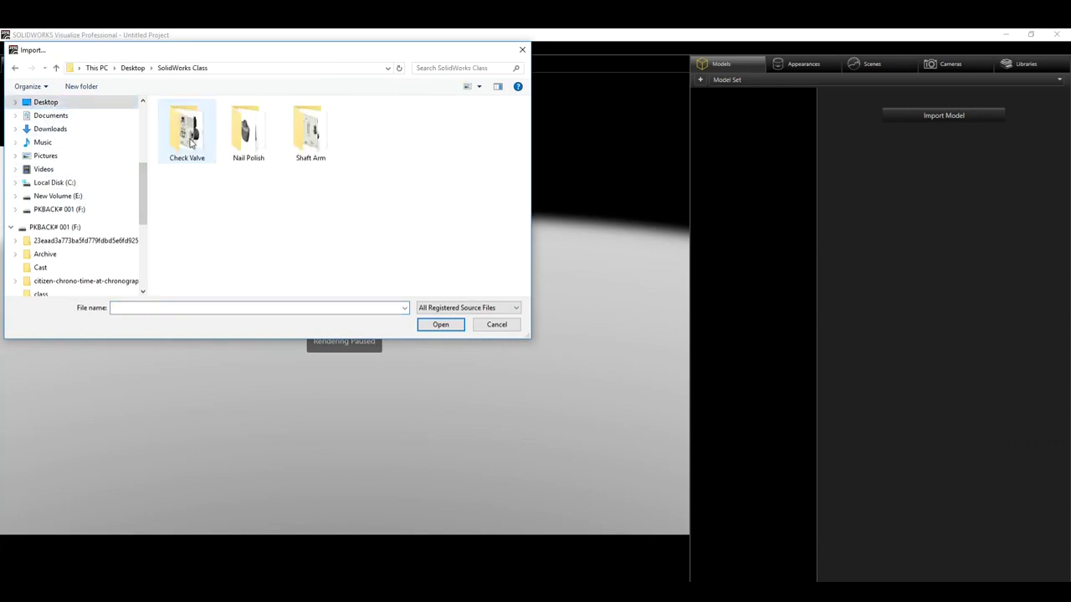
{"action": "double_click", "coordinate": [197, 146]}
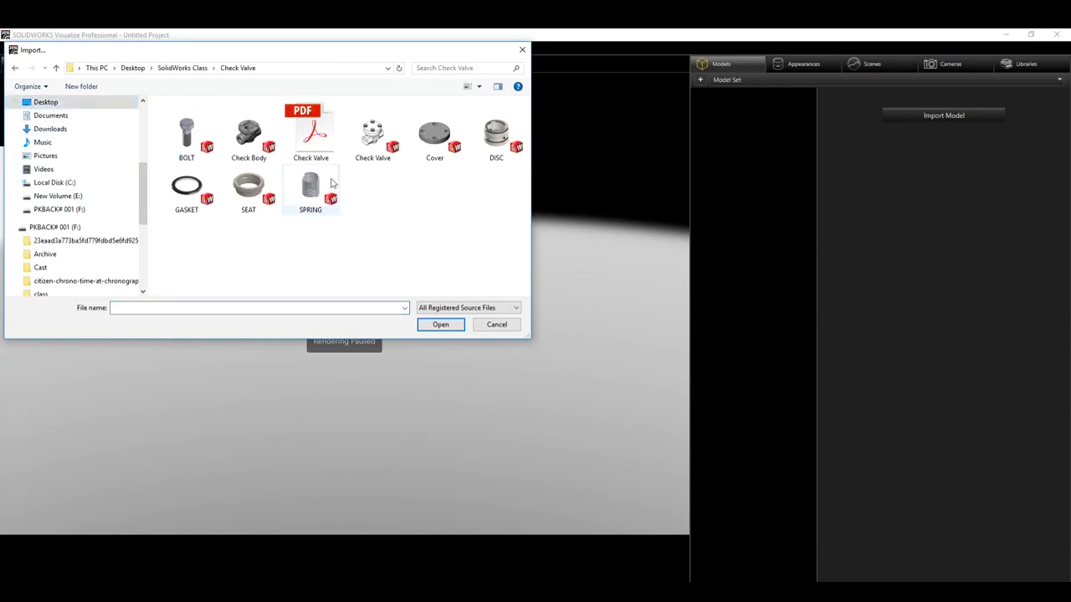
{"action": "left_click", "coordinate": [379, 151]}
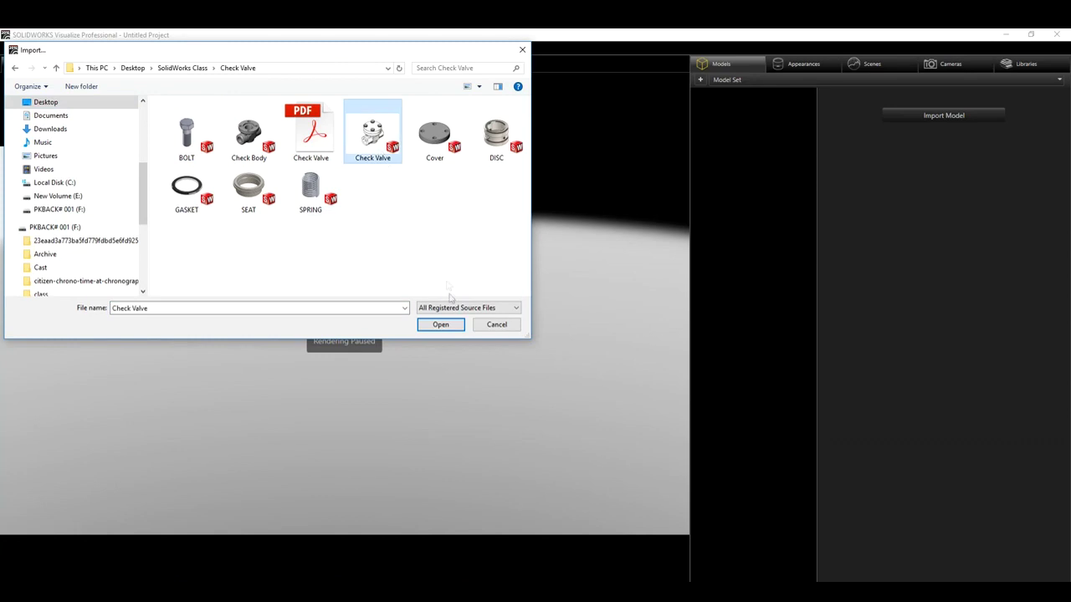
{"action": "left_click", "coordinate": [441, 325]}
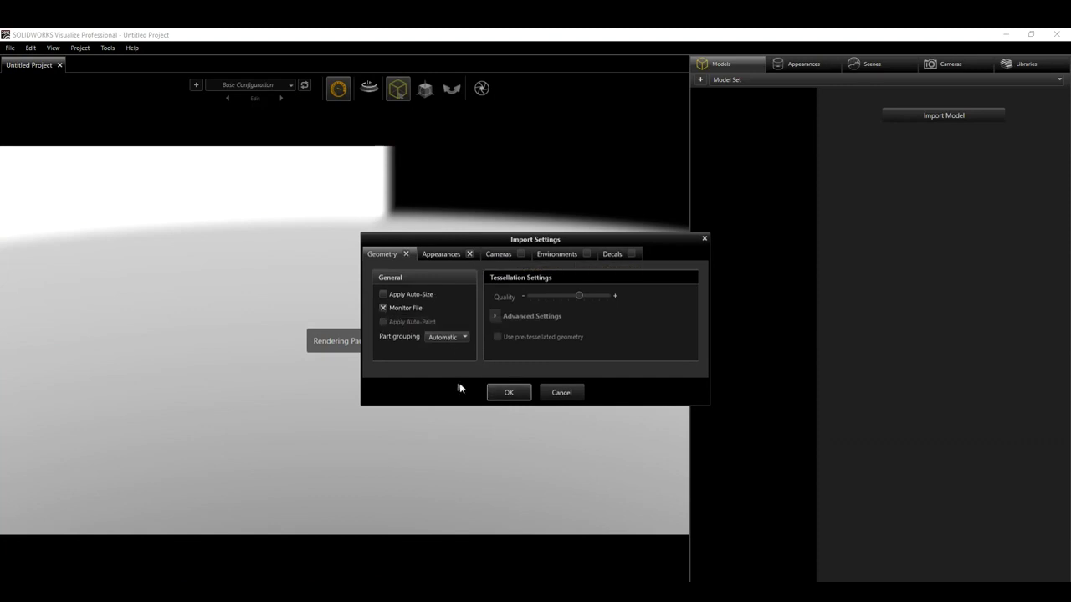
{"action": "left_click", "coordinate": [508, 393]}
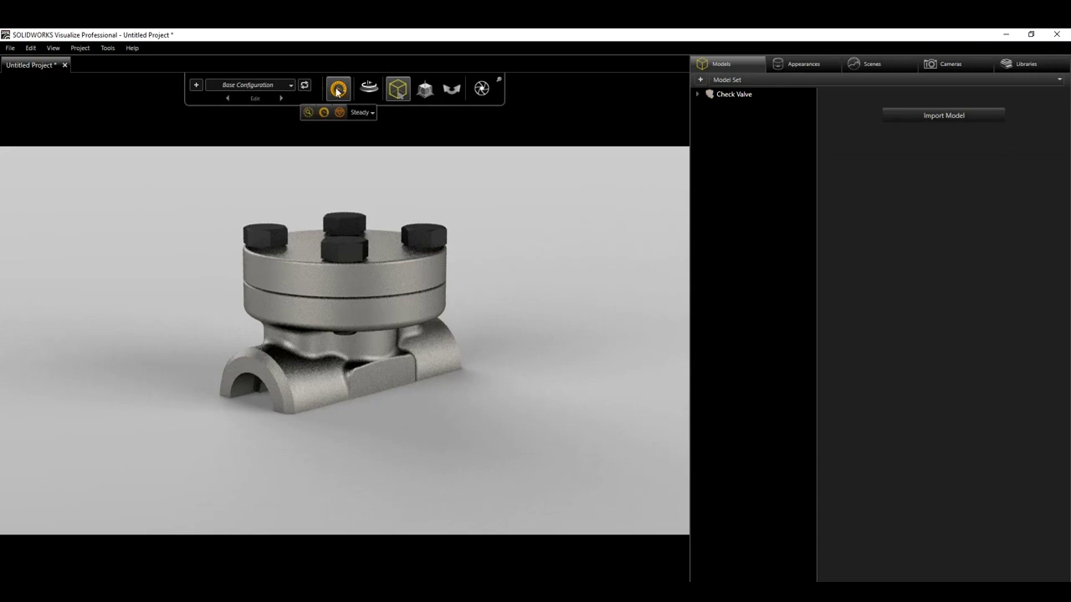
Step: Compare the viewport's Preview, Fast and Accurate render modes, finishing in Preview mode
{"action": "left_click", "coordinate": [308, 113]}
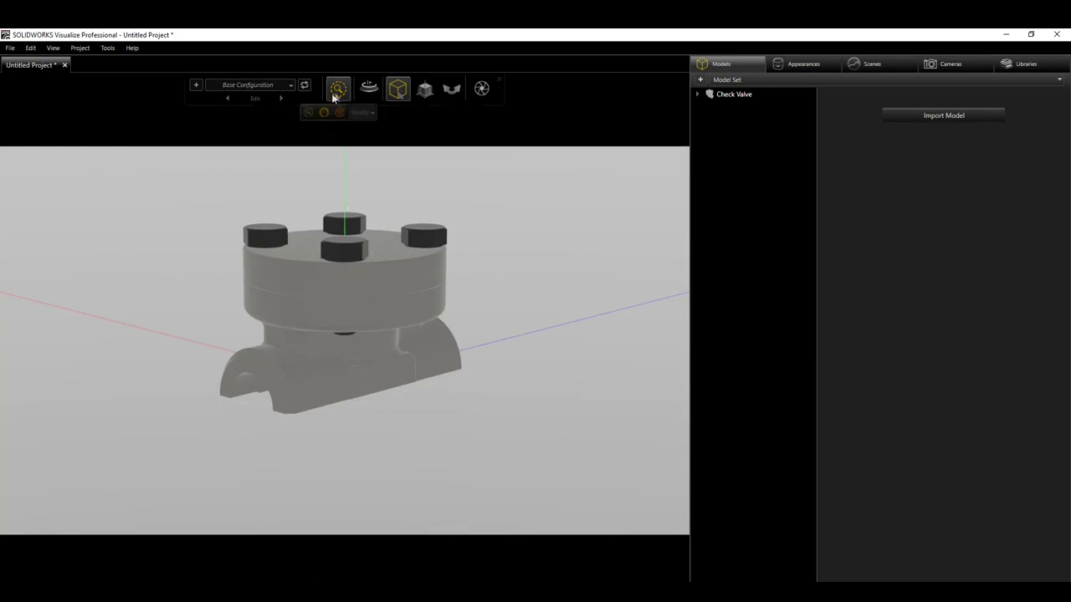
{"action": "mouse_move", "coordinate": [339, 89]}
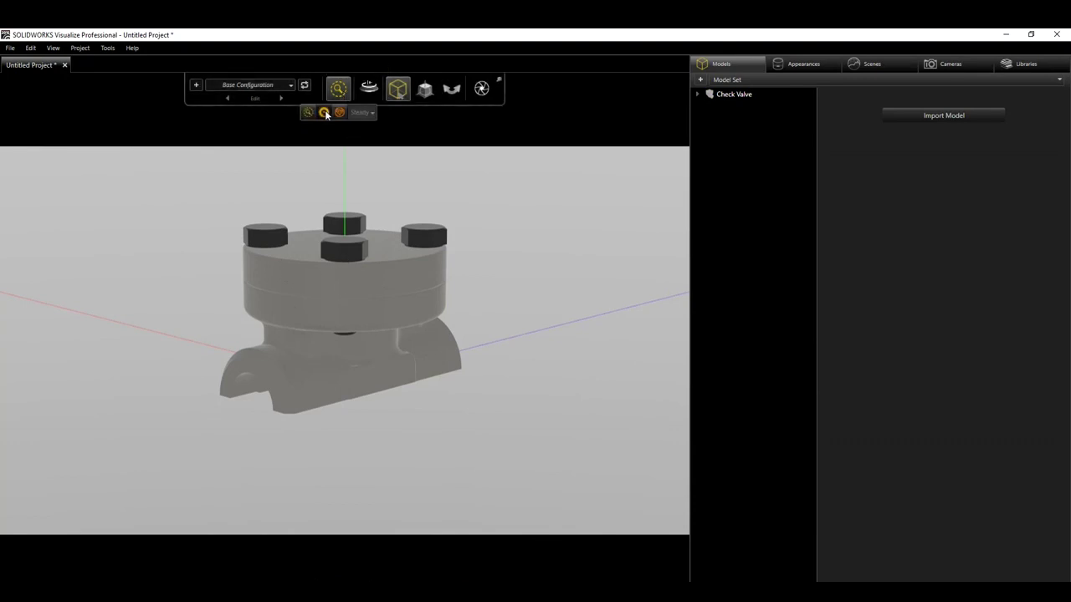
{"action": "left_click", "coordinate": [323, 112]}
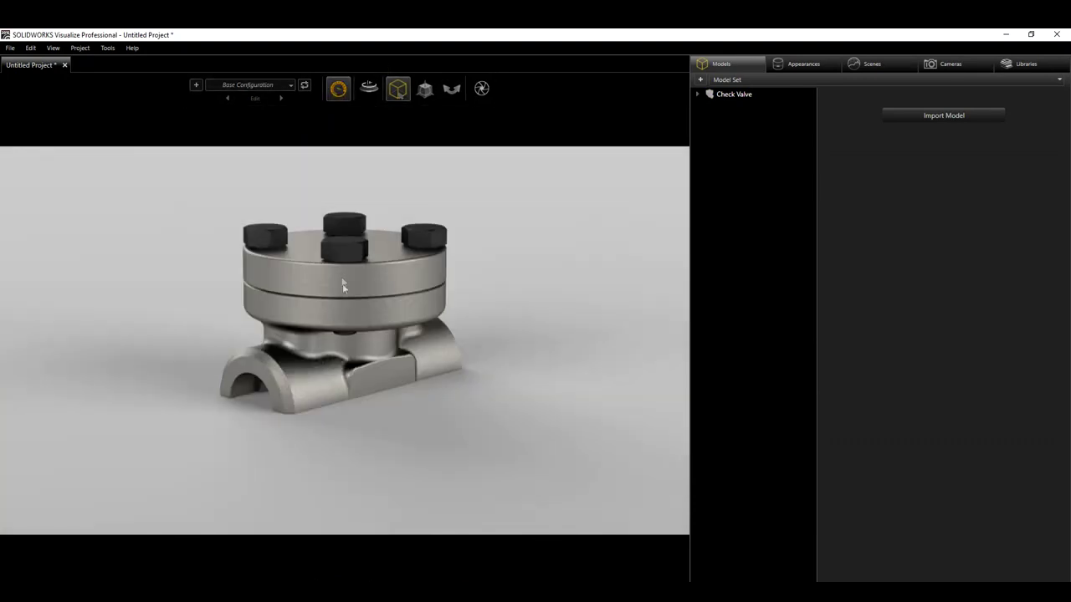
{"action": "mouse_move", "coordinate": [340, 90]}
{"action": "left_click", "coordinate": [340, 112]}
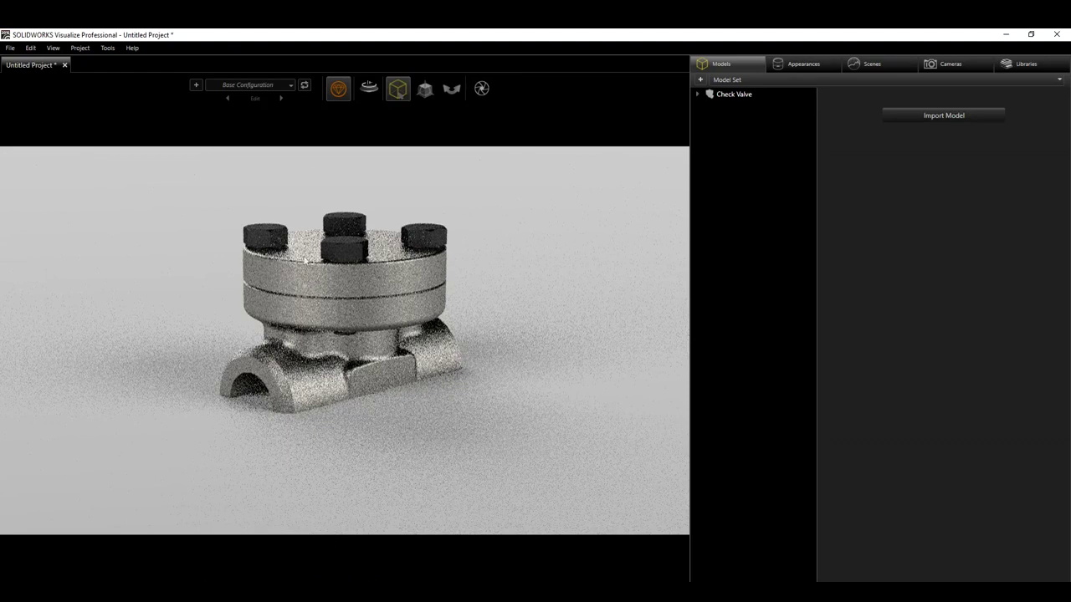
{"action": "mouse_move", "coordinate": [340, 89]}
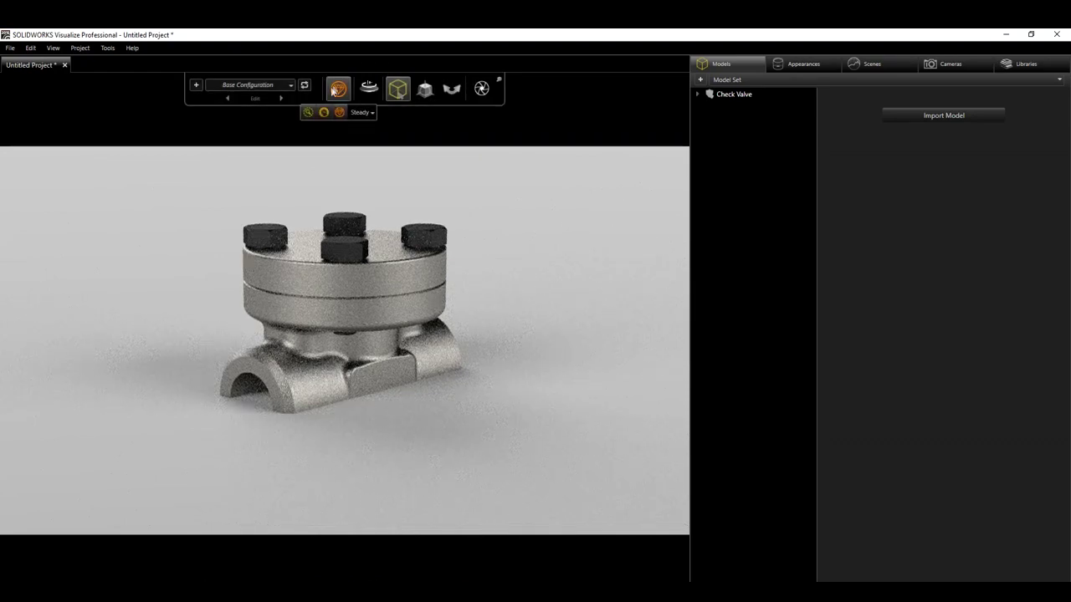
{"action": "left_click", "coordinate": [309, 111]}
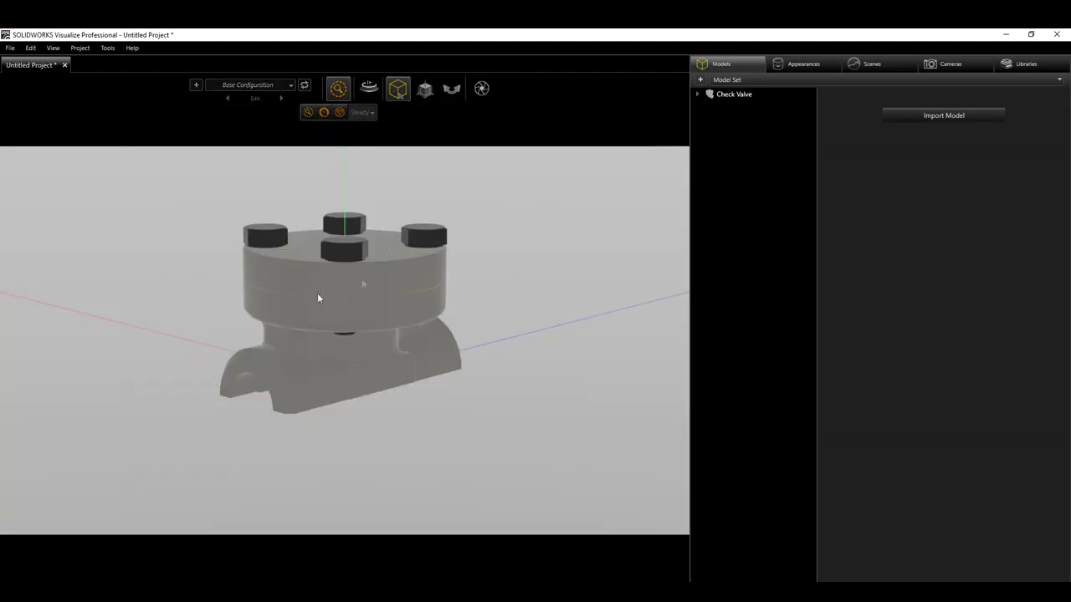
Step: Try part and group selection on the front bolt, and return to selecting the whole Check Valve model
{"action": "mouse_move", "coordinate": [400, 92]}
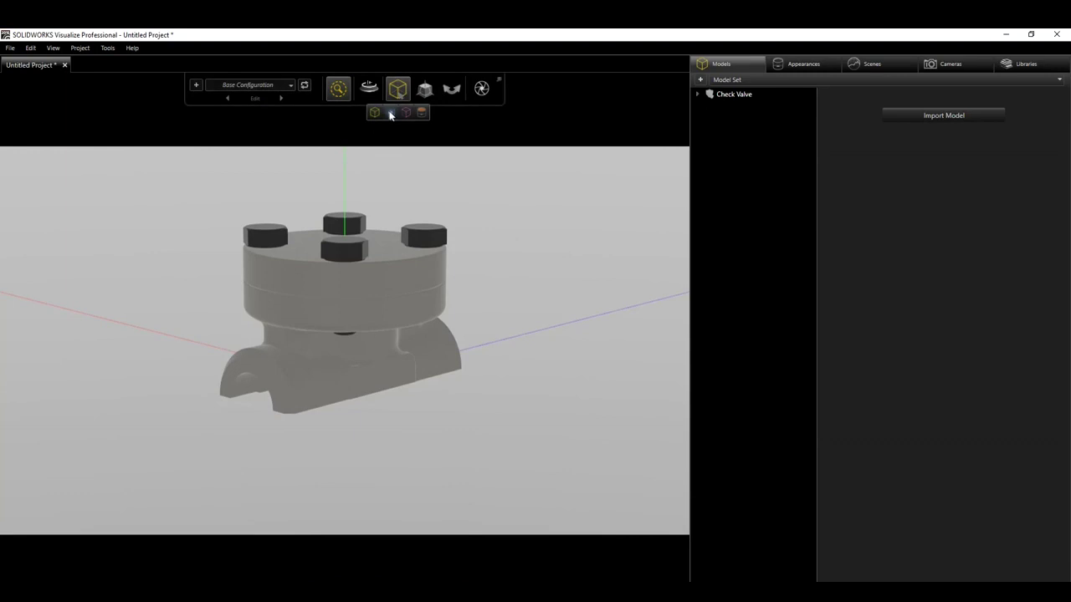
{"action": "left_click", "coordinate": [393, 115]}
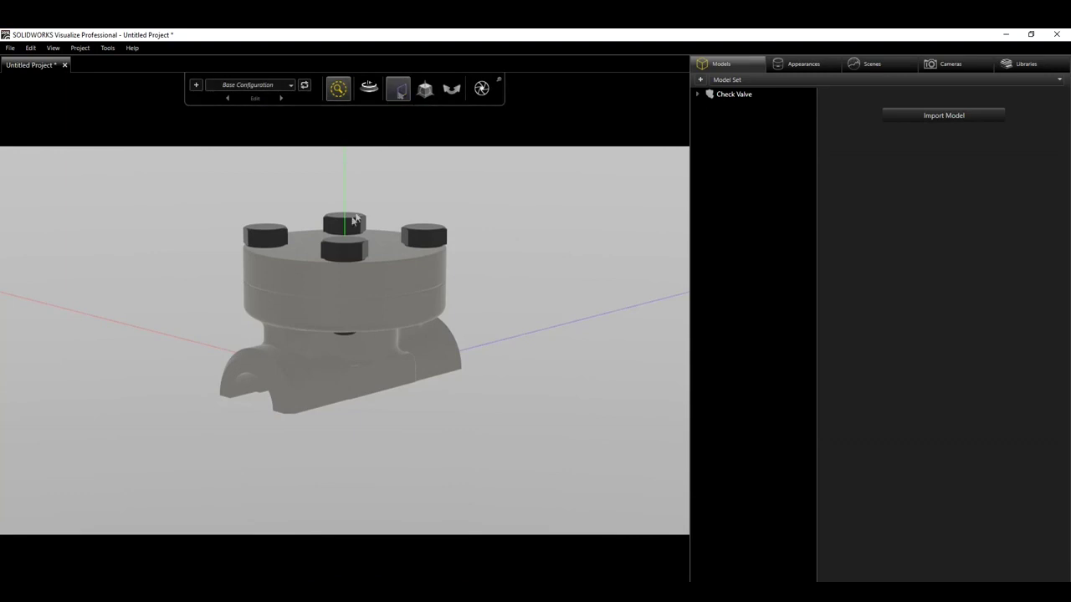
{"action": "left_click", "coordinate": [341, 253]}
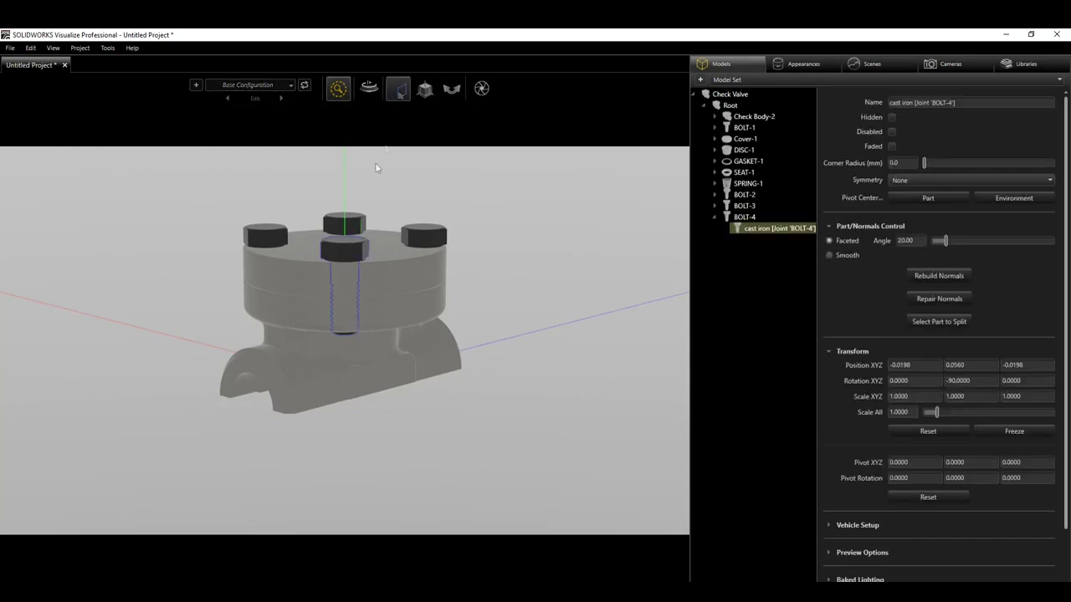
{"action": "left_click", "coordinate": [404, 111]}
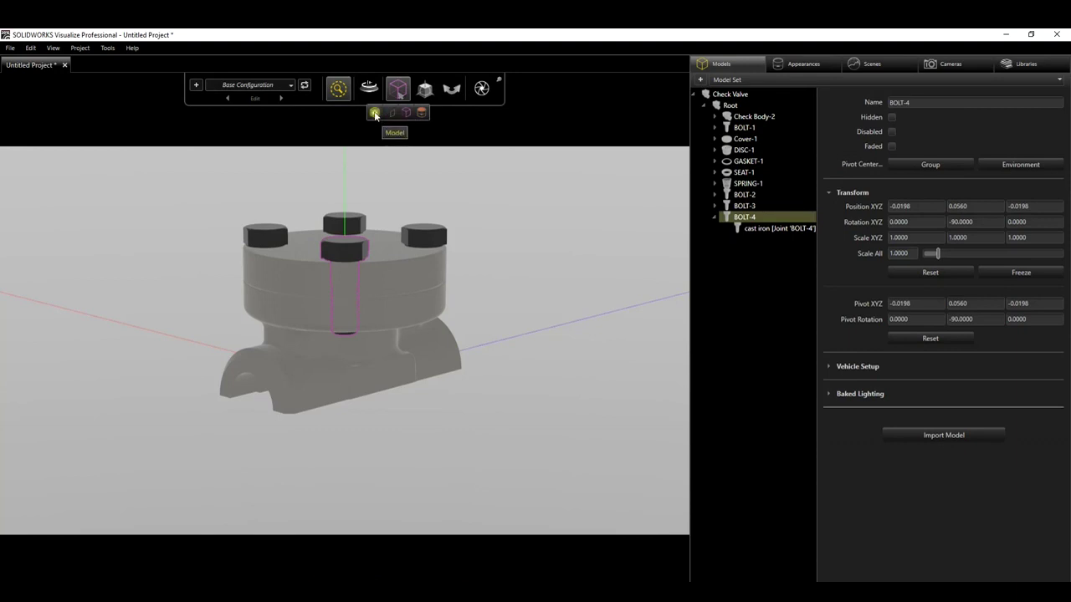
{"action": "left_click", "coordinate": [375, 114]}
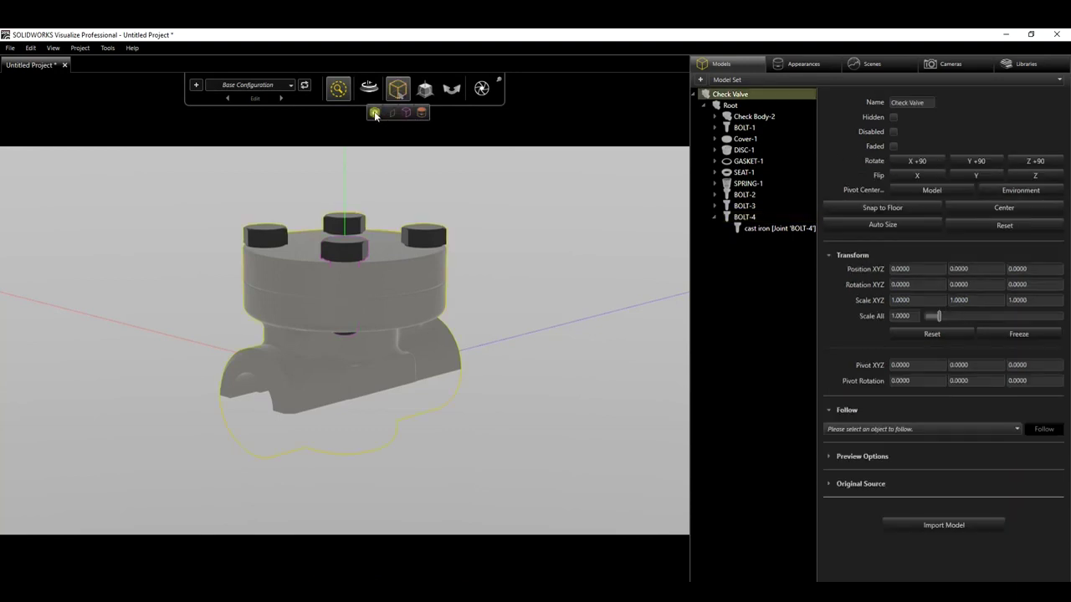
Step: Show the transform manipulator on the Check Valve model and hide it again
{"action": "mouse_move", "coordinate": [428, 98]}
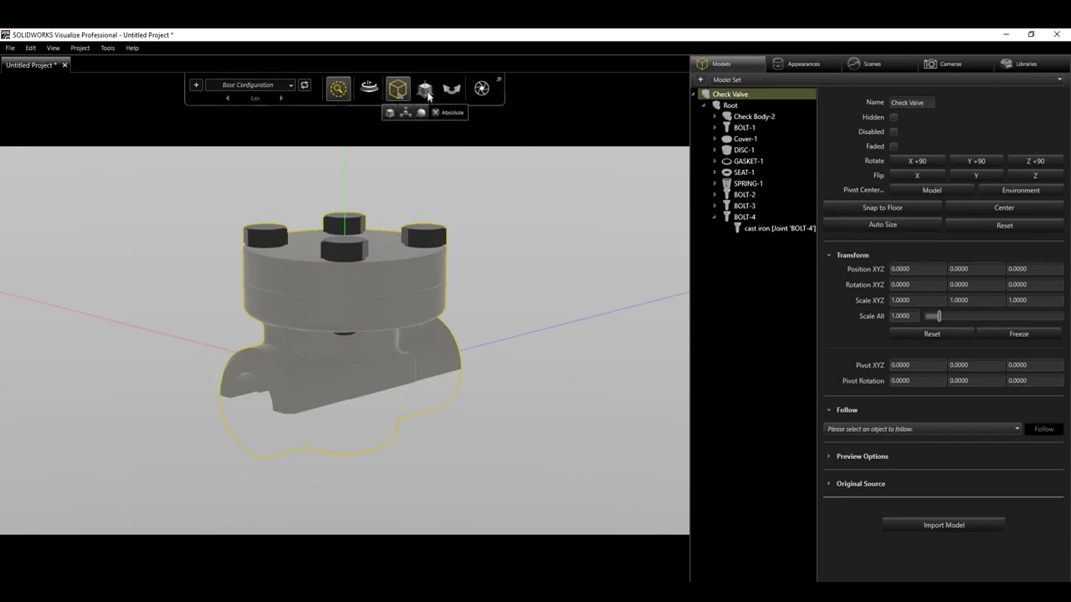
{"action": "left_click", "coordinate": [428, 94]}
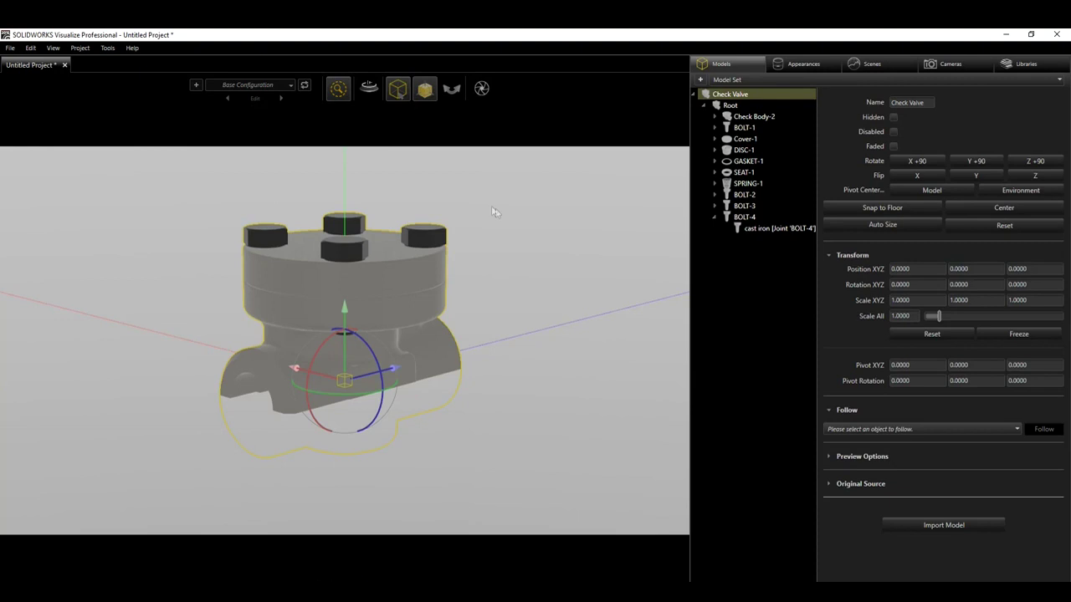
{"action": "left_click", "coordinate": [427, 93]}
Step: Review the still-image render output settings, including file, resolution and render options, without starting a render
{"action": "mouse_move", "coordinate": [483, 89]}
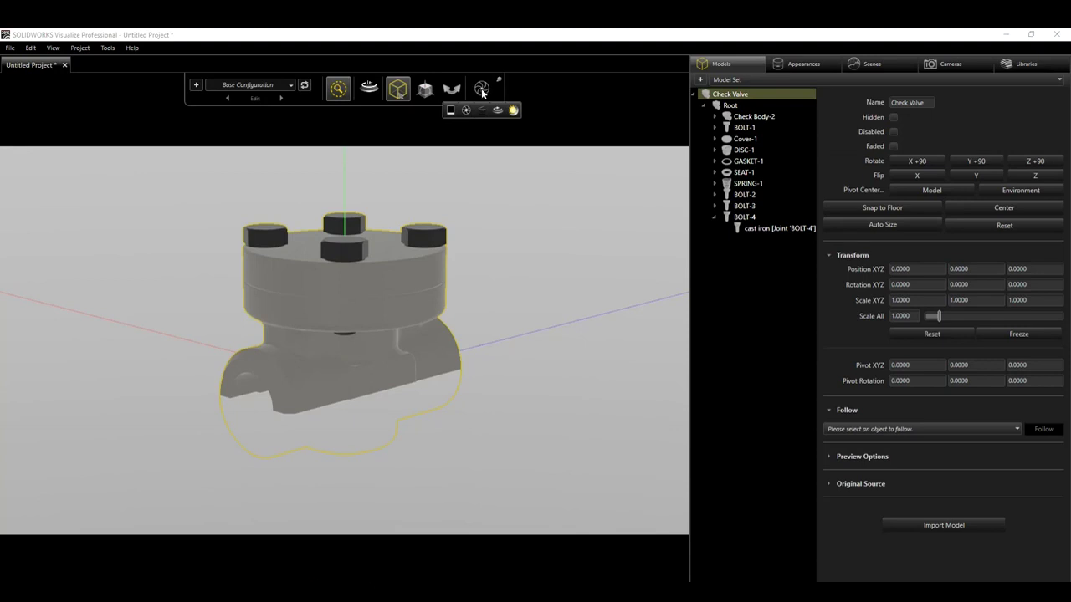
{"action": "left_click", "coordinate": [482, 89]}
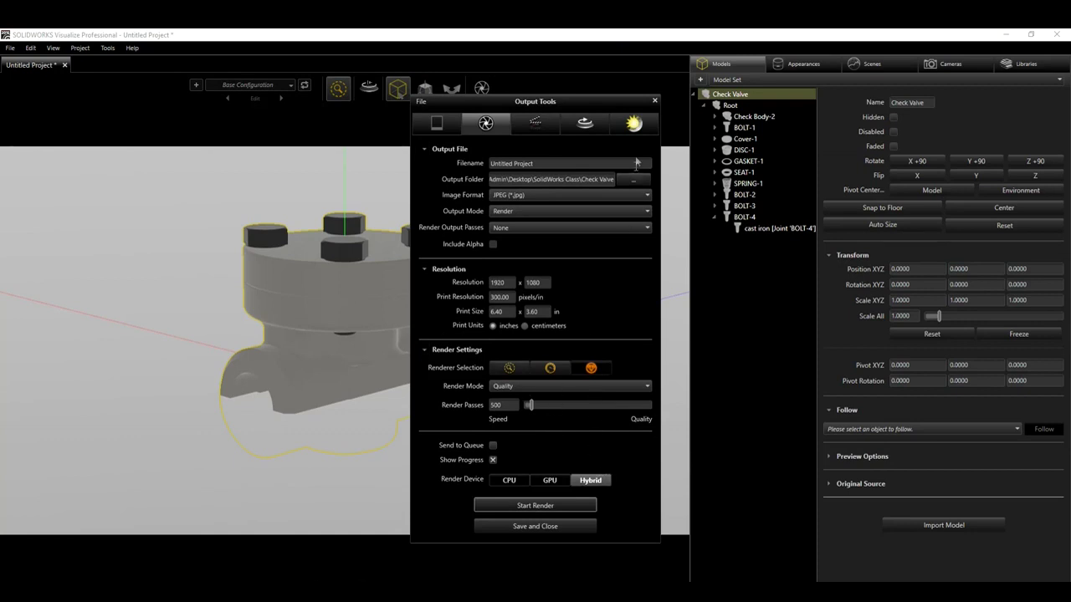
{"action": "left_click", "coordinate": [654, 101]}
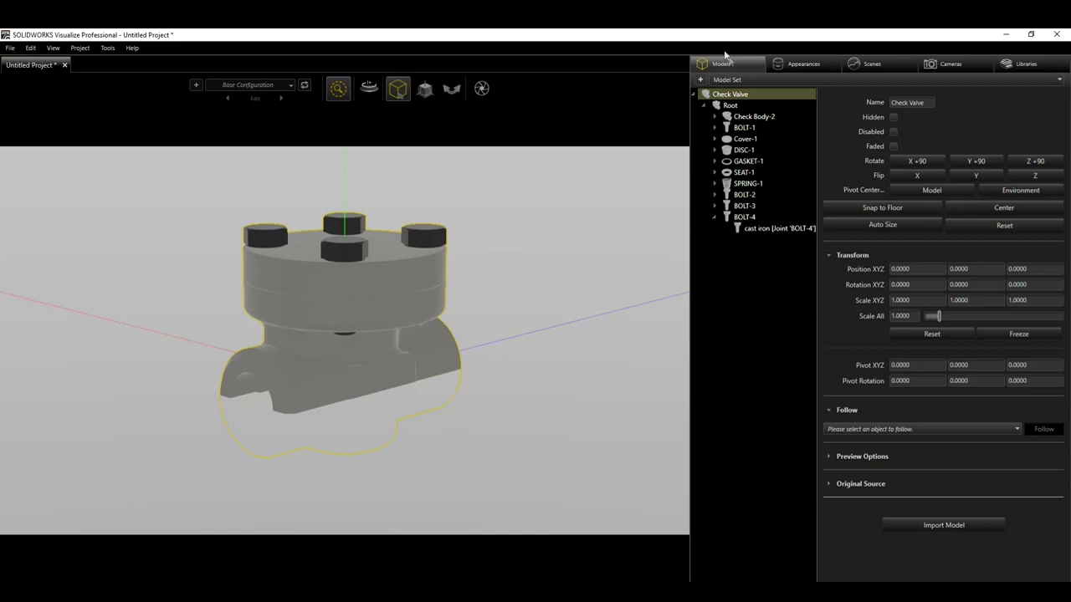
Step: Collapse the Check Valve model tree and snap the whole model to the floor
{"action": "left_click", "coordinate": [696, 95]}
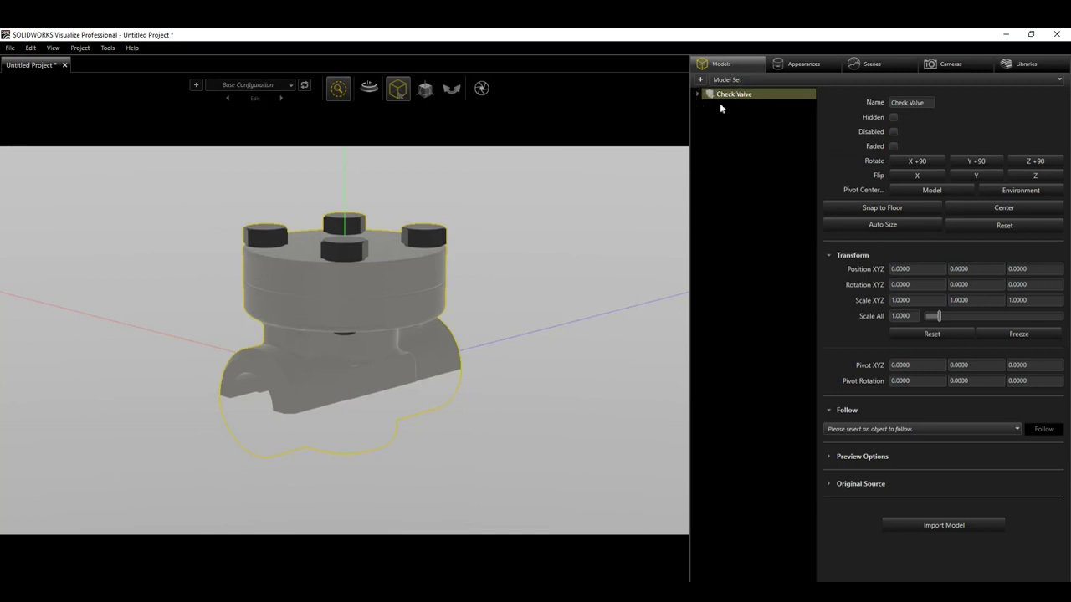
{"action": "mouse_move", "coordinate": [725, 101]}
{"action": "left_click", "coordinate": [902, 207]}
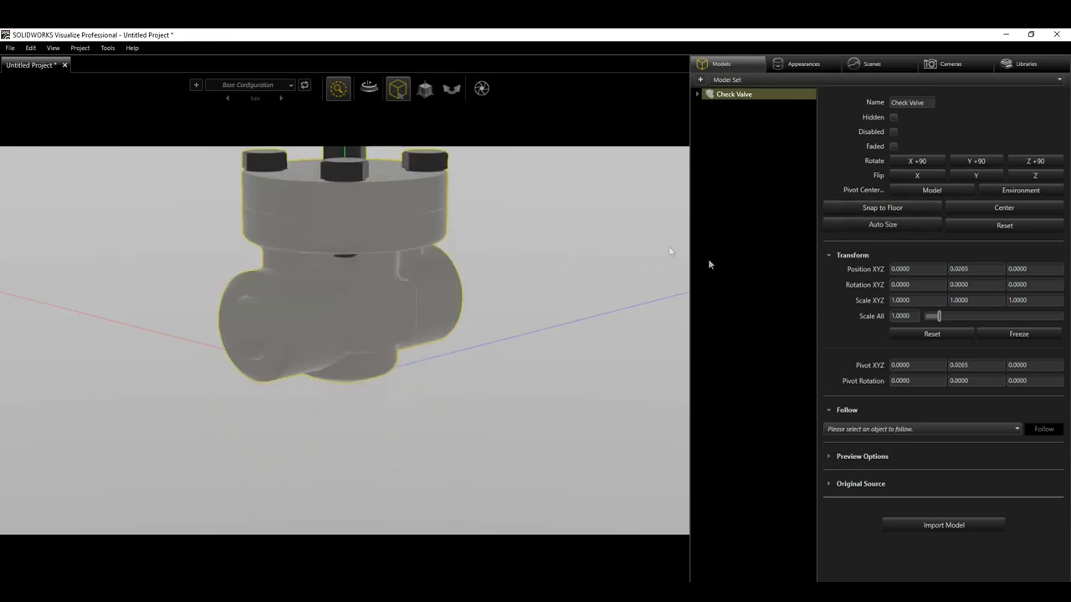
Step: Enable floor shadows, Reflect Other Models and Reflect In Other Models in the Check Valve's preview options
{"action": "left_click", "coordinate": [830, 459]}
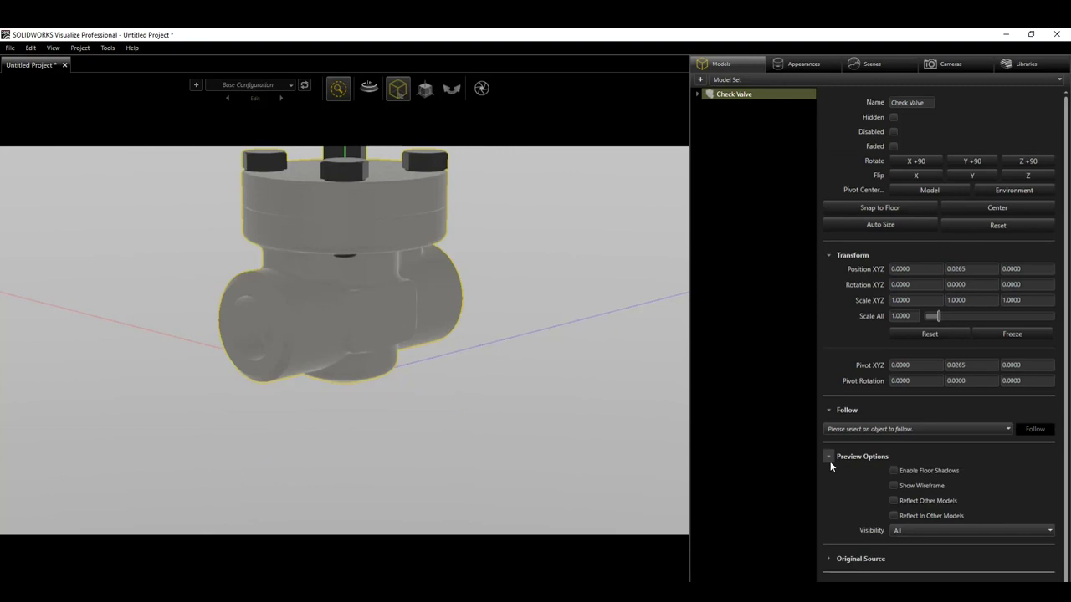
{"action": "left_click", "coordinate": [893, 470]}
{"action": "left_click", "coordinate": [893, 500]}
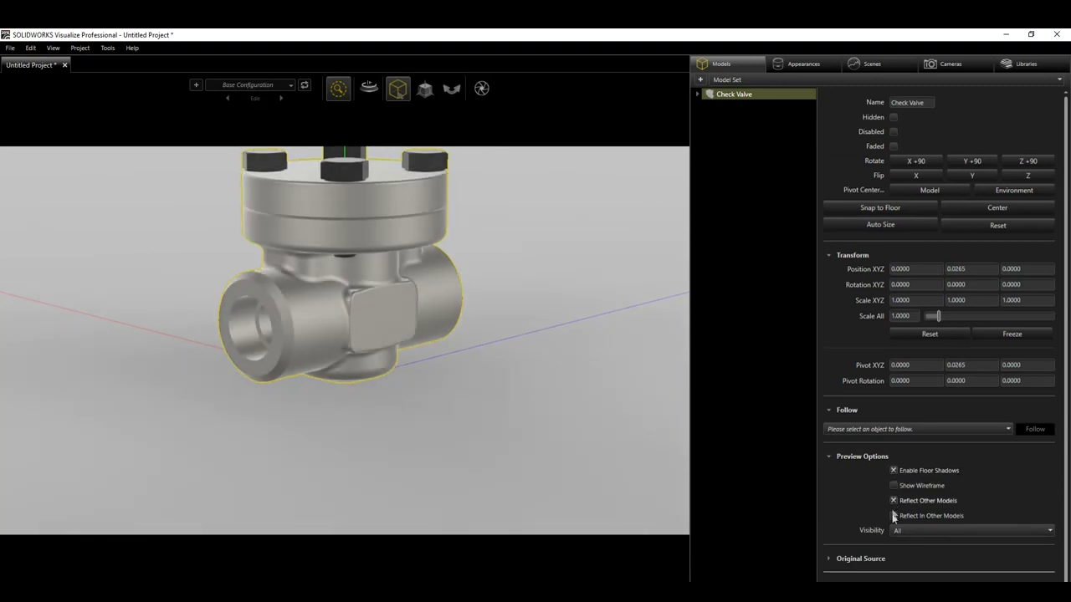
{"action": "left_click", "coordinate": [894, 516]}
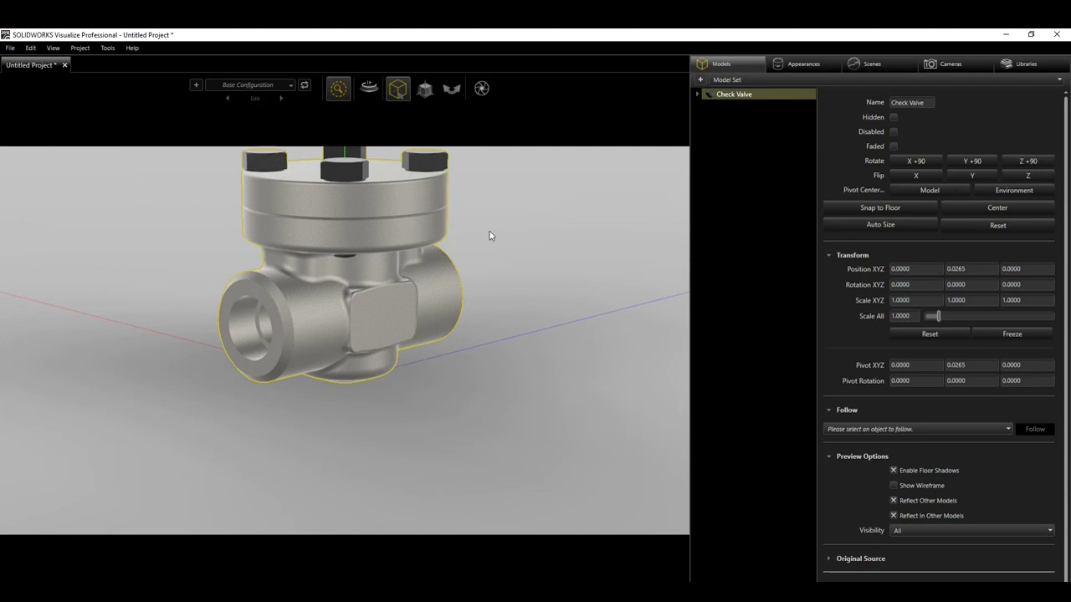
Step: Frame the whole check valve in a closer, nearly level front view and switch the viewport to Fast render mode
{"action": "key", "text": "alt"}
{"action": "left_click_drag", "start_coordinate": [490, 232], "coordinate": [411, 316]}
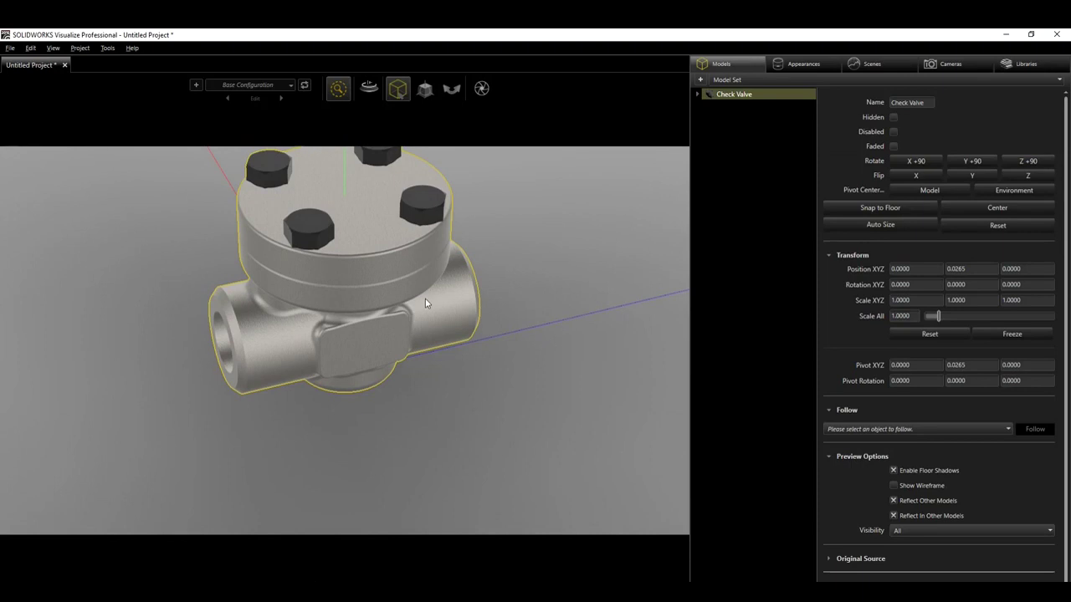
{"action": "right_click_drag", "start_coordinate": [425, 298], "coordinate": [429, 333], "text": "alt"}
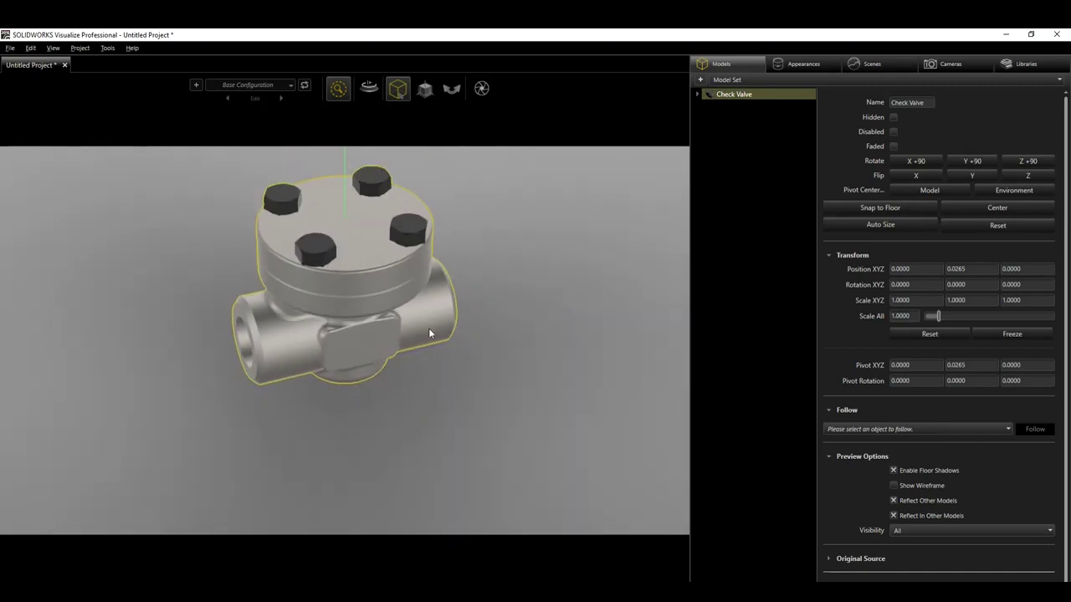
{"action": "middle_click_drag", "start_coordinate": [437, 317], "coordinate": [428, 358], "text": "alt"}
{"action": "left_click_drag", "start_coordinate": [426, 300], "coordinate": [437, 348], "text": "alt"}
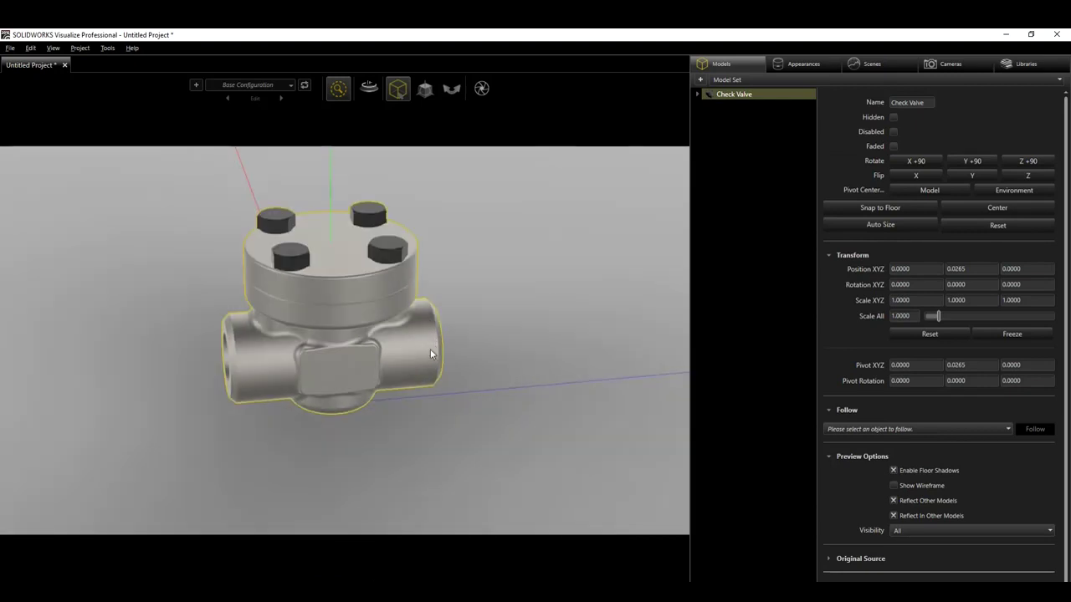
{"action": "scroll", "coordinate": [493, 382], "scroll_direction": "up", "scroll_amount": 5}
{"action": "left_click_drag", "start_coordinate": [502, 379], "coordinate": [541, 388], "text": "alt"}
{"action": "scroll", "coordinate": [536, 385], "scroll_direction": "up", "scroll_amount": 1}
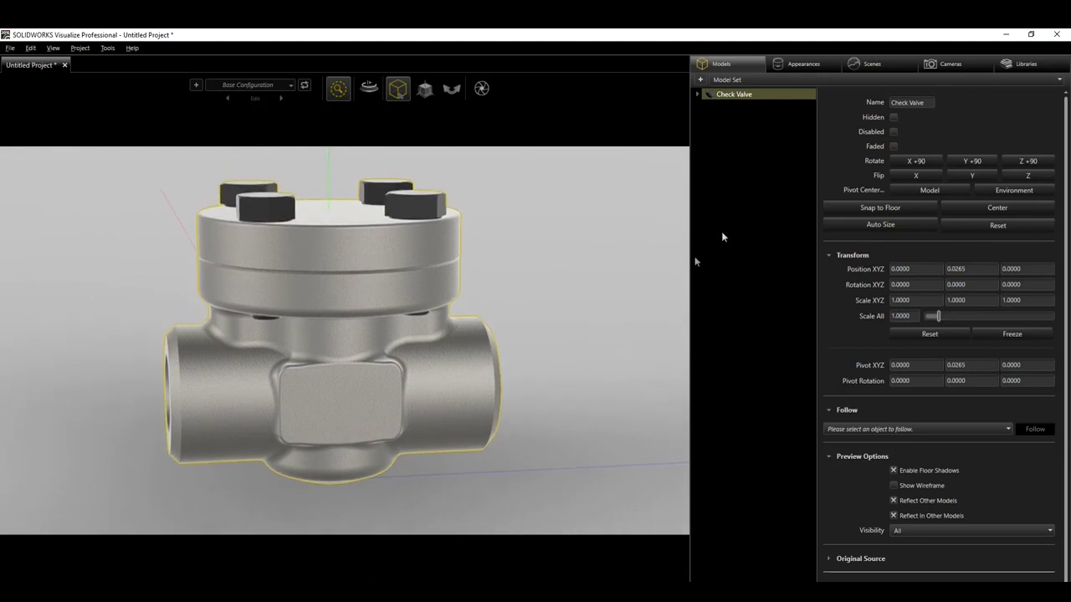
{"action": "mouse_move", "coordinate": [338, 89]}
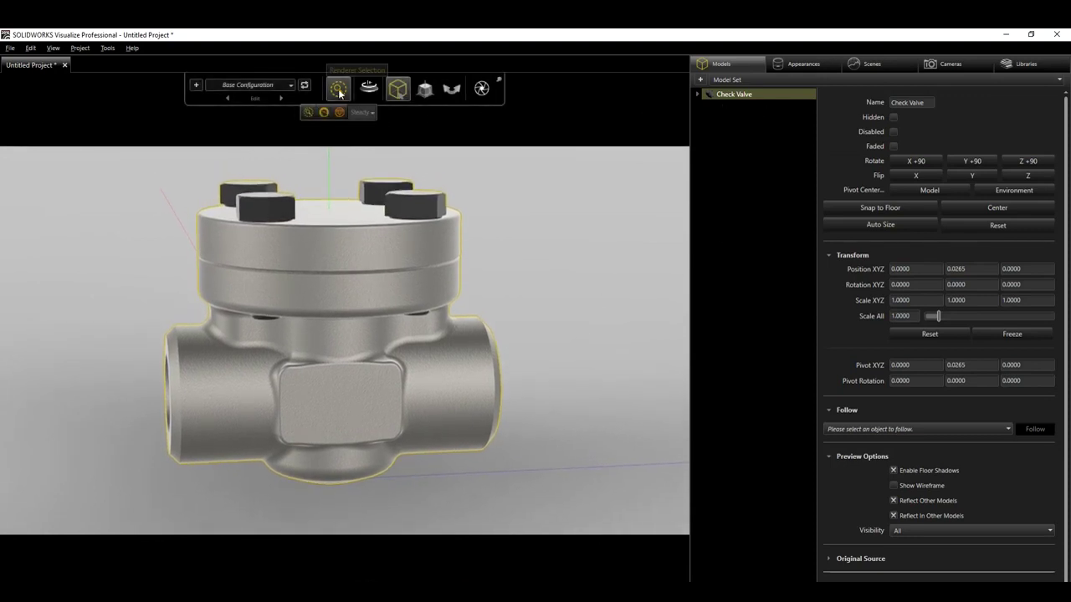
{"action": "left_click", "coordinate": [325, 114]}
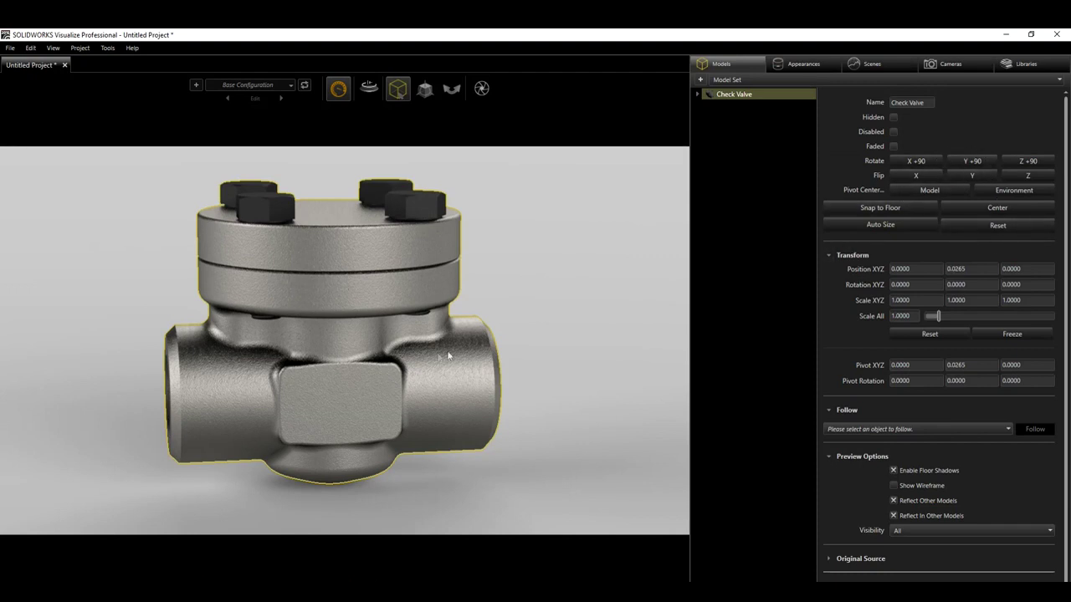
Step: Examine the project's appearances, the cast carbon steel settings, and the texture mapping of the valve's cover
{"action": "left_click", "coordinate": [802, 65]}
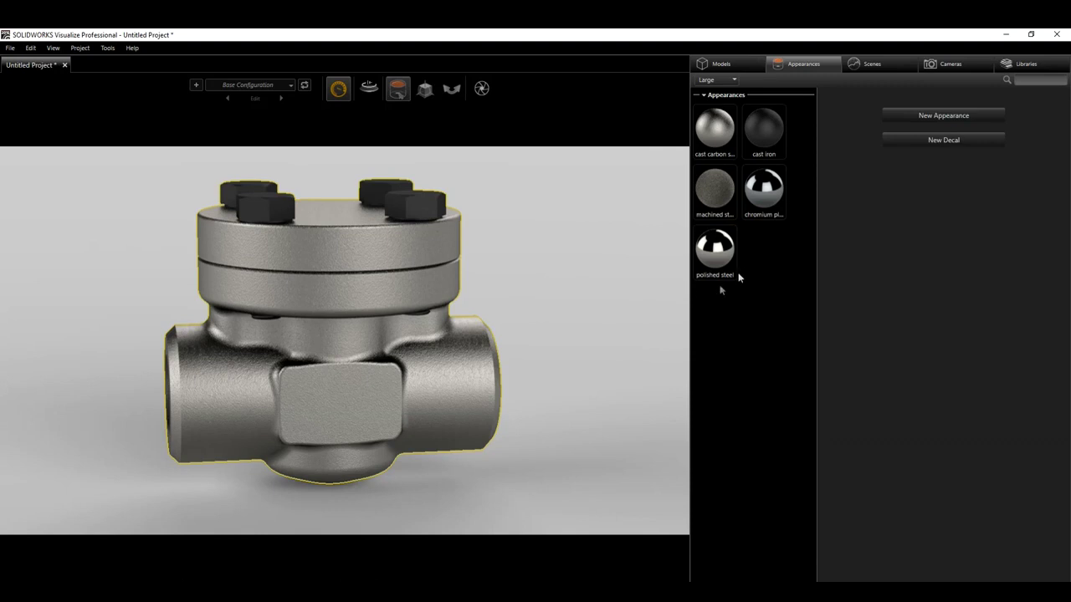
{"action": "left_click", "coordinate": [613, 279]}
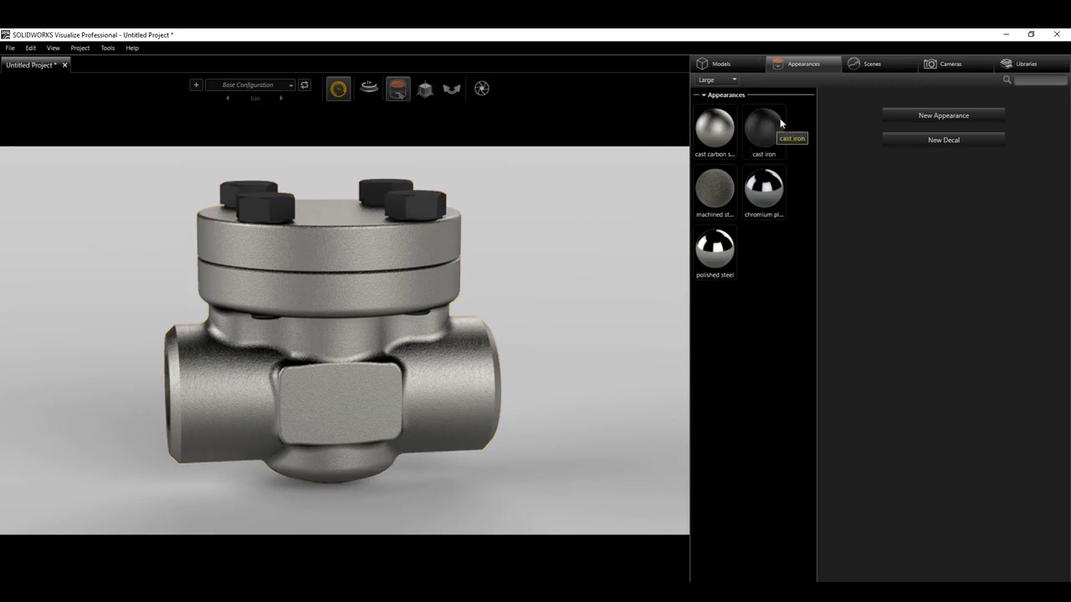
{"action": "left_click", "coordinate": [735, 140]}
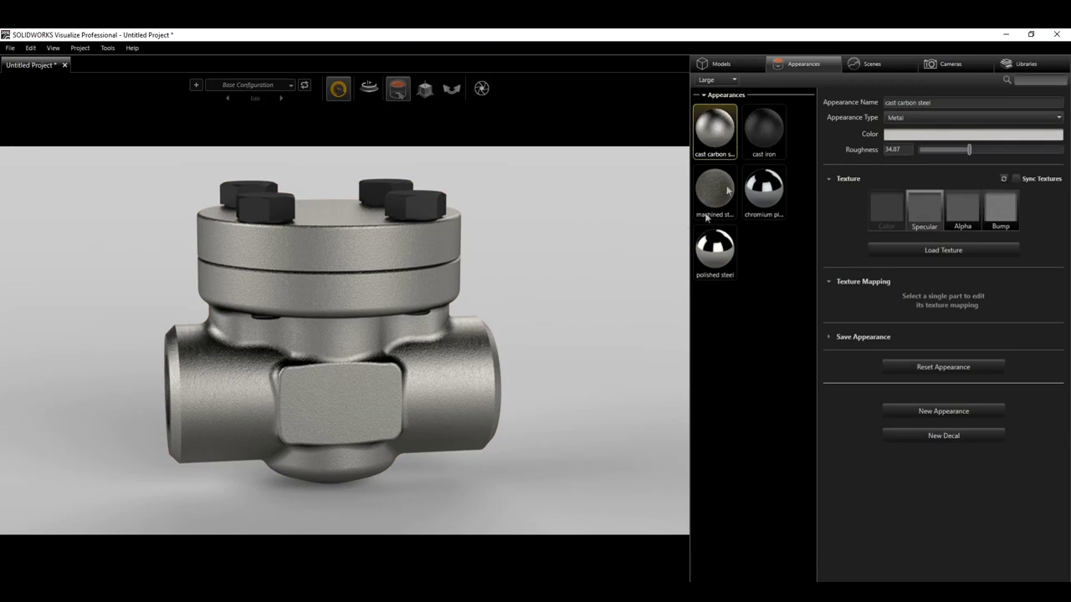
{"action": "left_click", "coordinate": [425, 248]}
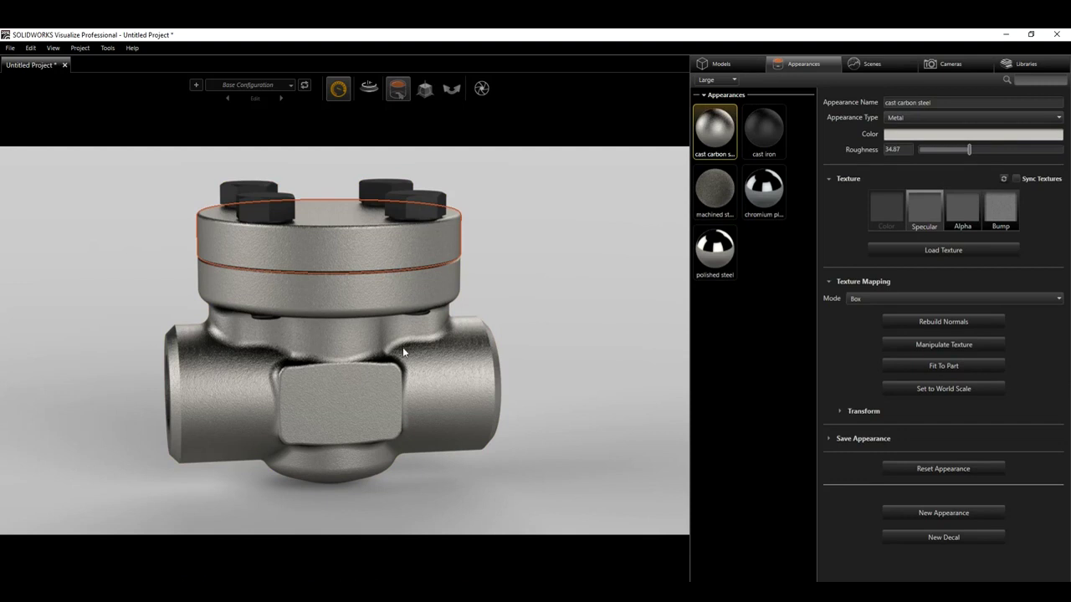
Step: Create a new appearance of type Paint with a dark red colour of hue 0, saturation 89 and value 48
{"action": "left_click", "coordinate": [763, 271]}
{"action": "right_click", "coordinate": [763, 248]}
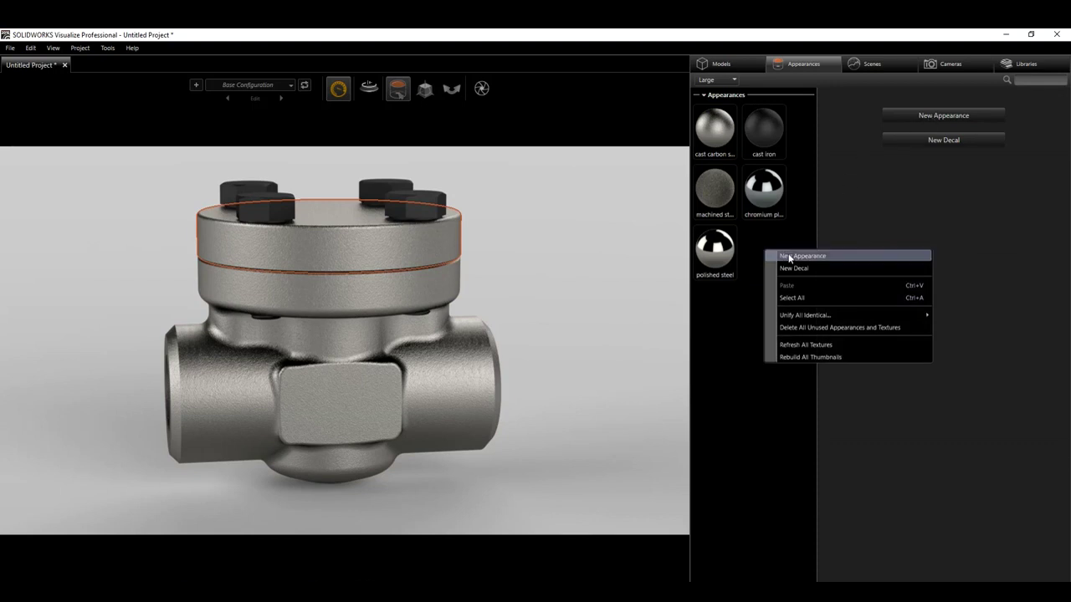
{"action": "left_click", "coordinate": [793, 255]}
{"action": "left_click", "coordinate": [932, 121]}
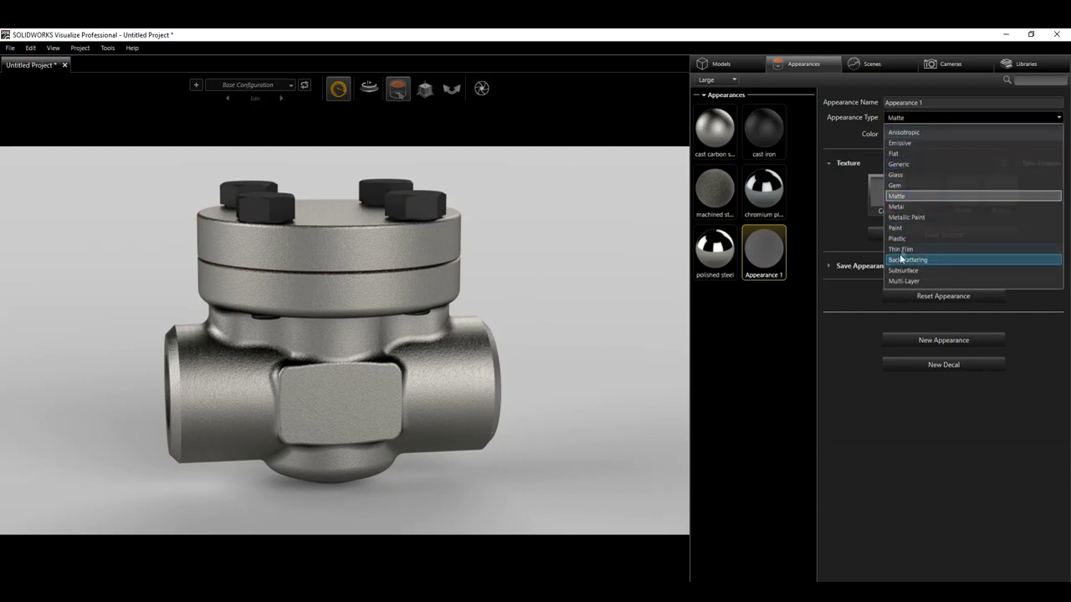
{"action": "left_click", "coordinate": [901, 229]}
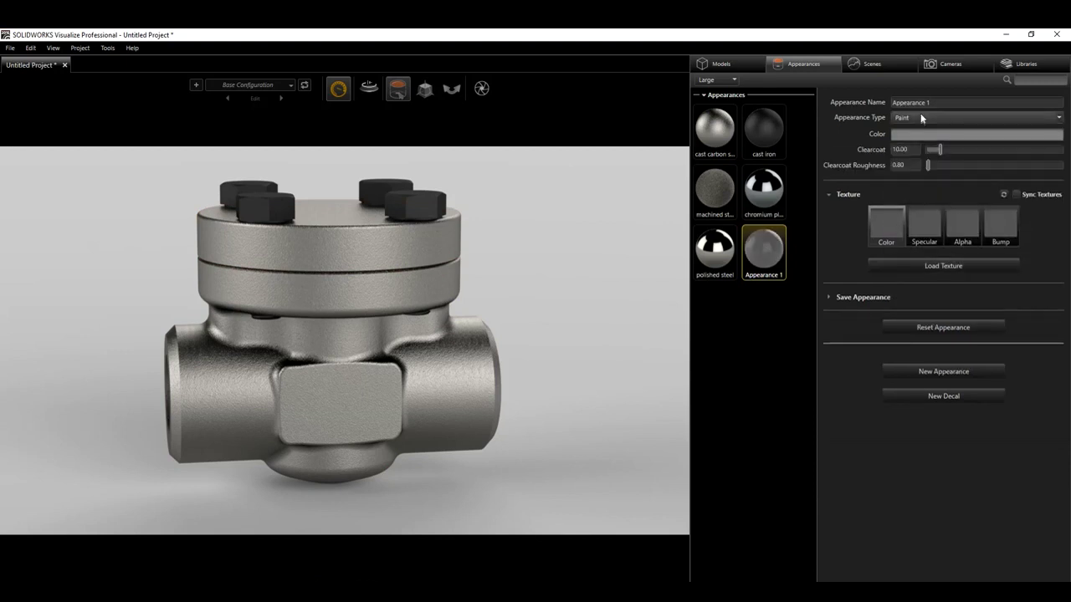
{"action": "left_click", "coordinate": [910, 141]}
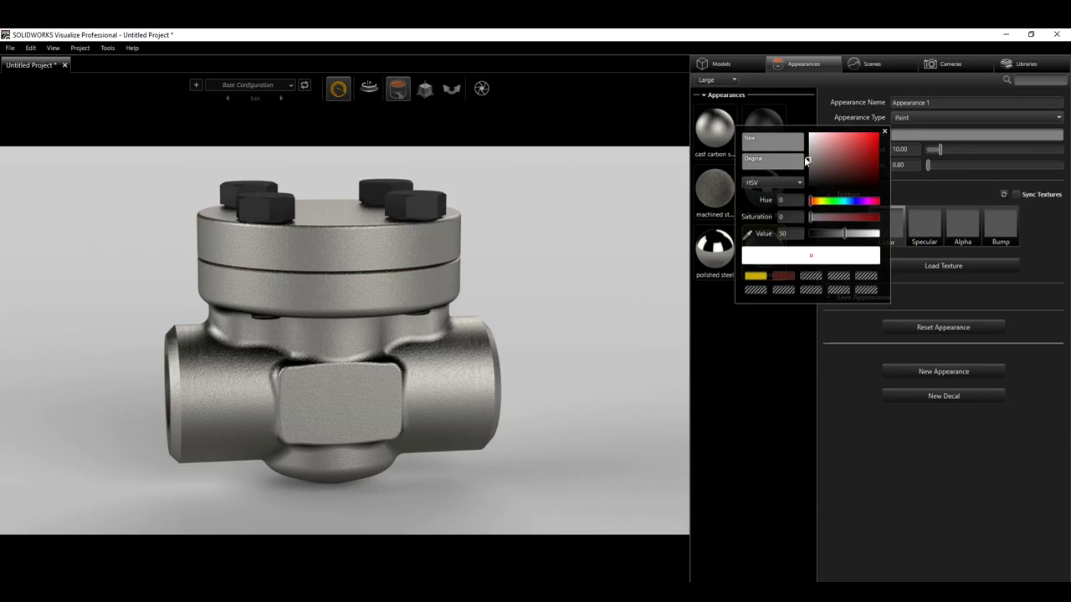
{"action": "left_click_drag", "start_coordinate": [815, 161], "coordinate": [837, 148]}
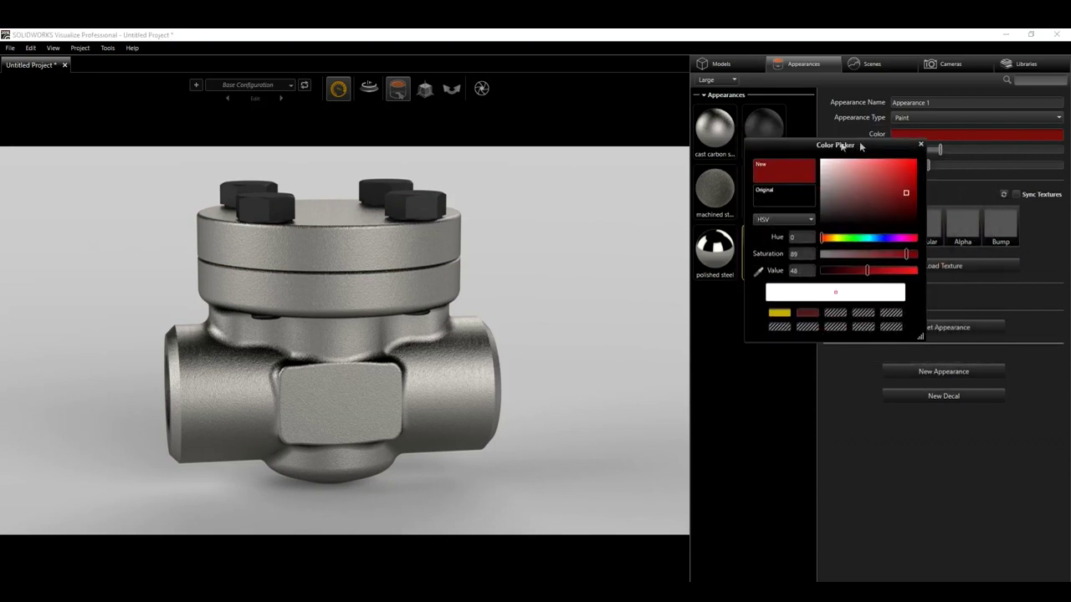
{"action": "left_click", "coordinate": [923, 148]}
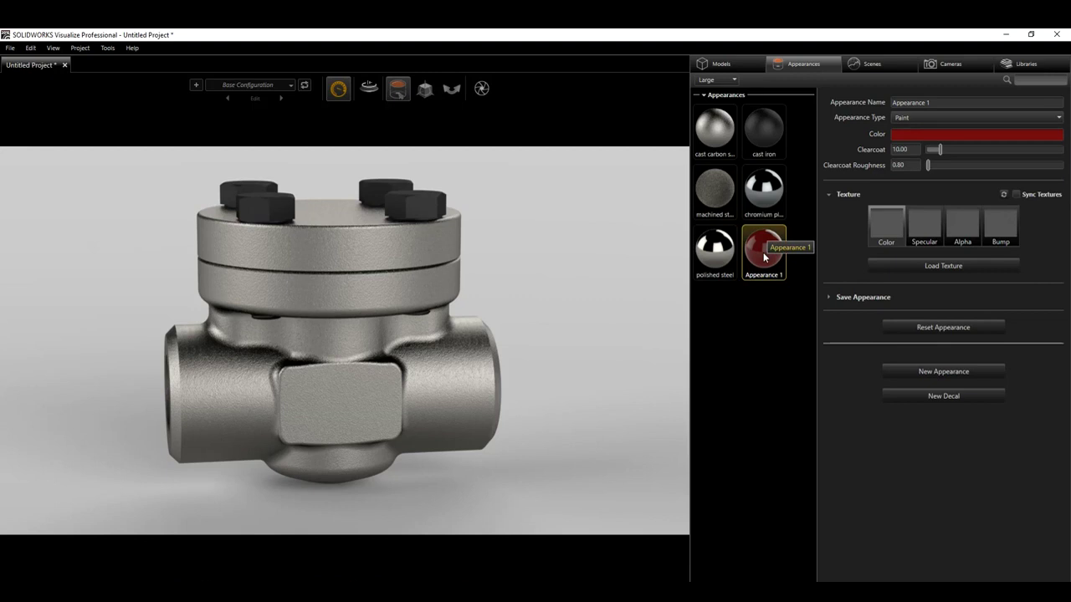
Step: Try the dark red paint appearance on the valve's cover and put cast carbon steel back on it
{"action": "left_click_drag", "start_coordinate": [764, 257], "coordinate": [365, 241]}
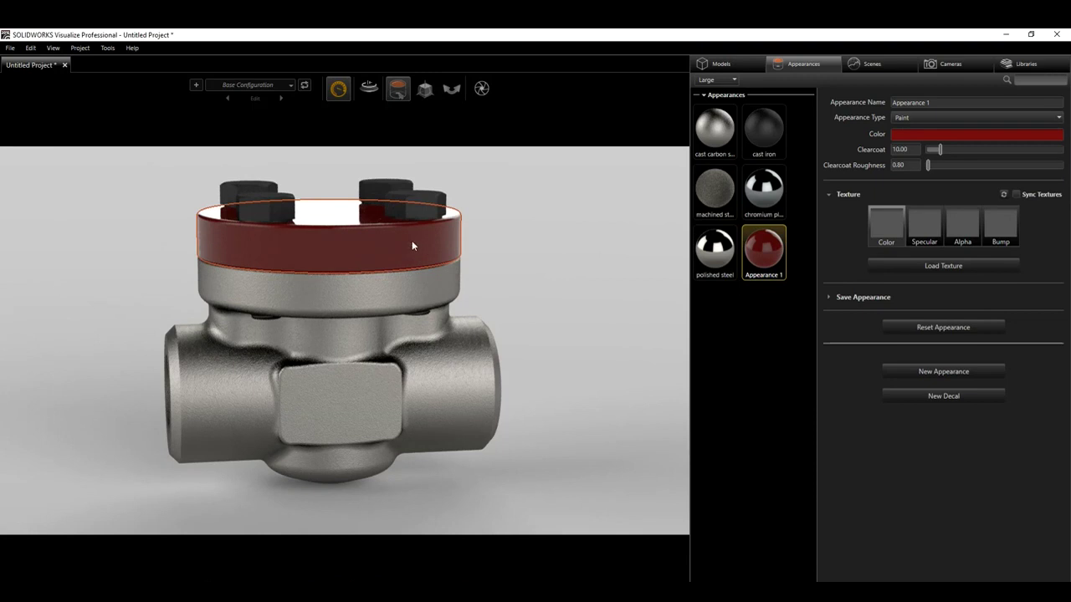
{"action": "left_click", "coordinate": [725, 139]}
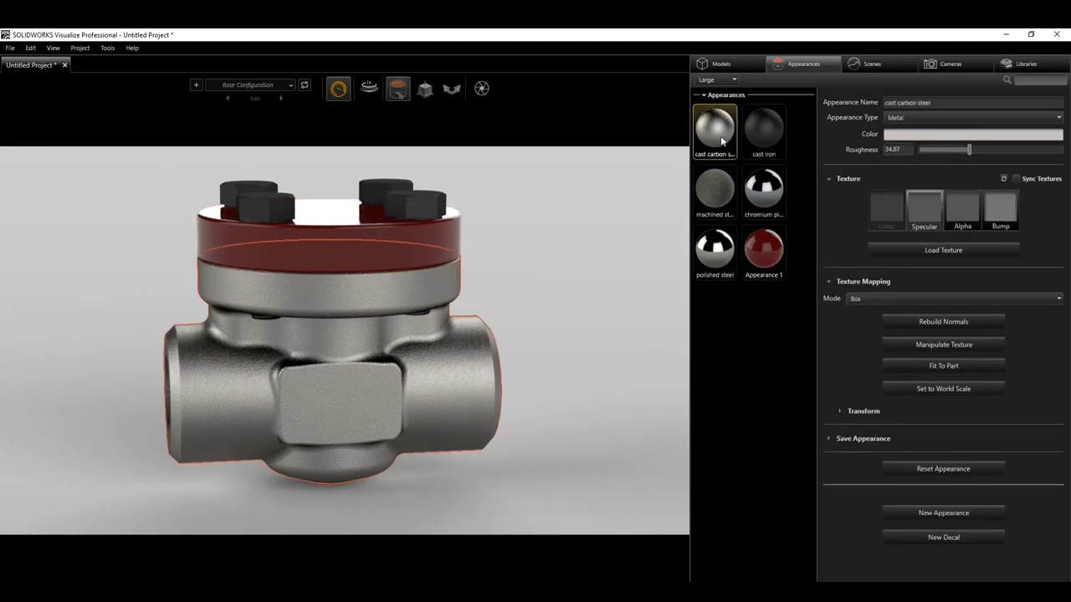
{"action": "left_click_drag", "start_coordinate": [724, 144], "coordinate": [404, 248]}
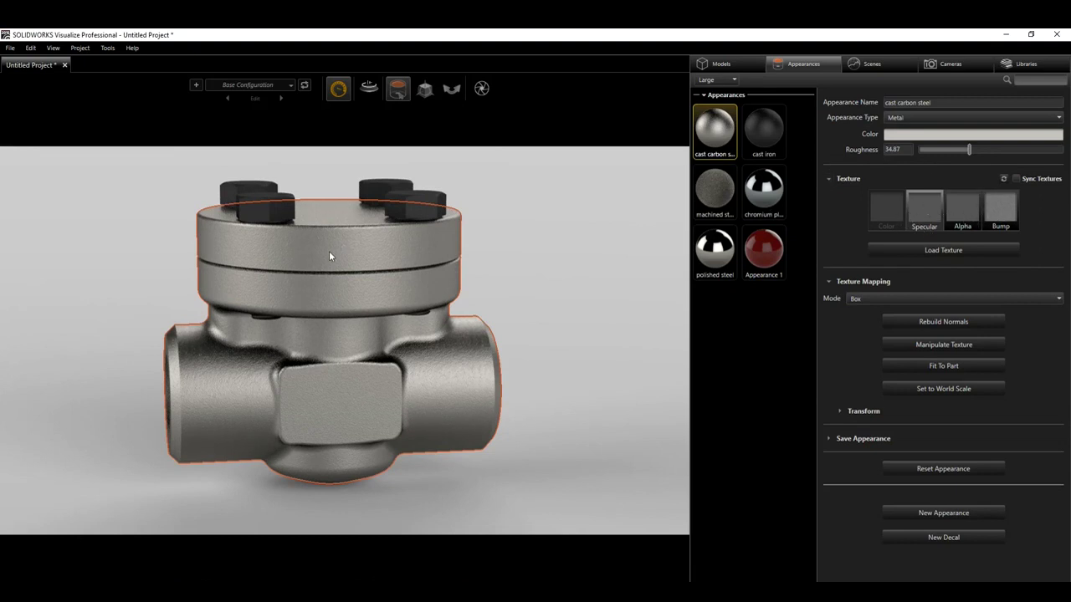
Step: Turn the bump texture of cast carbon steel off and on again to compare the surface finish
{"action": "left_click", "coordinate": [1001, 210]}
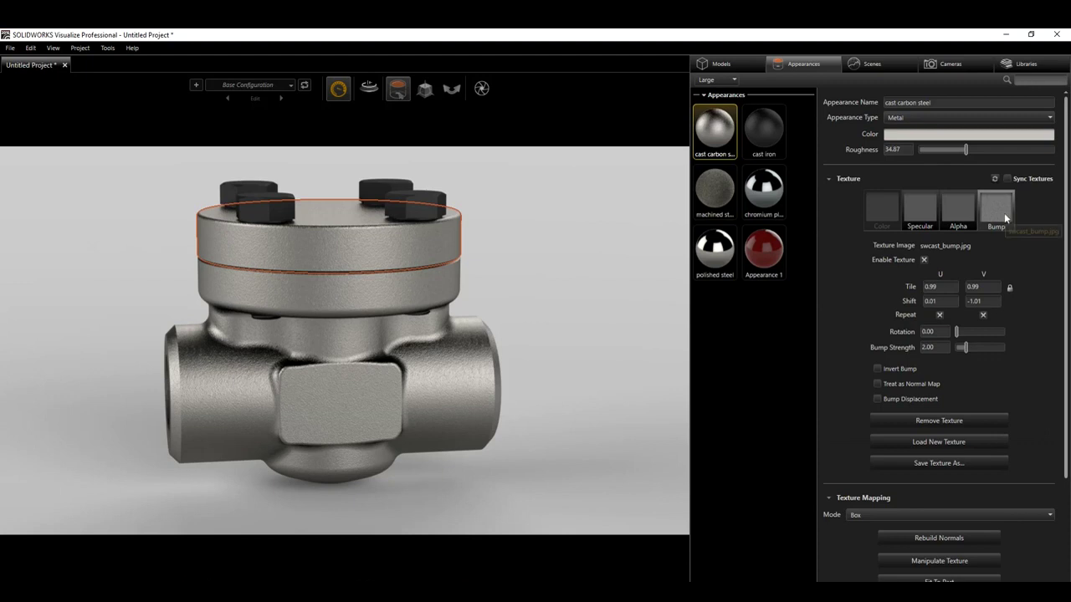
{"action": "left_click", "coordinate": [925, 260]}
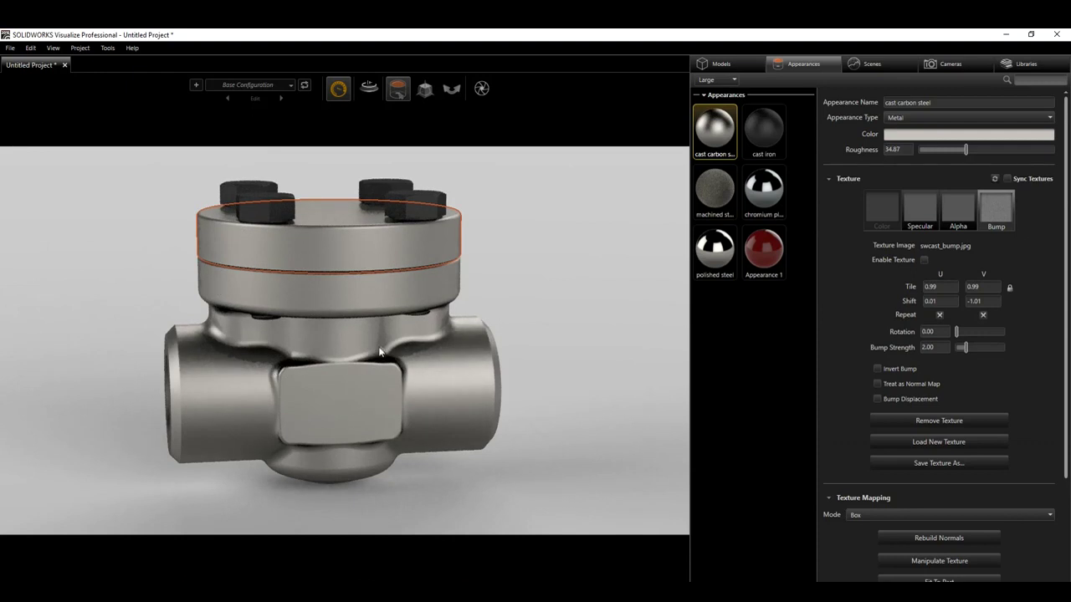
{"action": "left_click", "coordinate": [924, 260]}
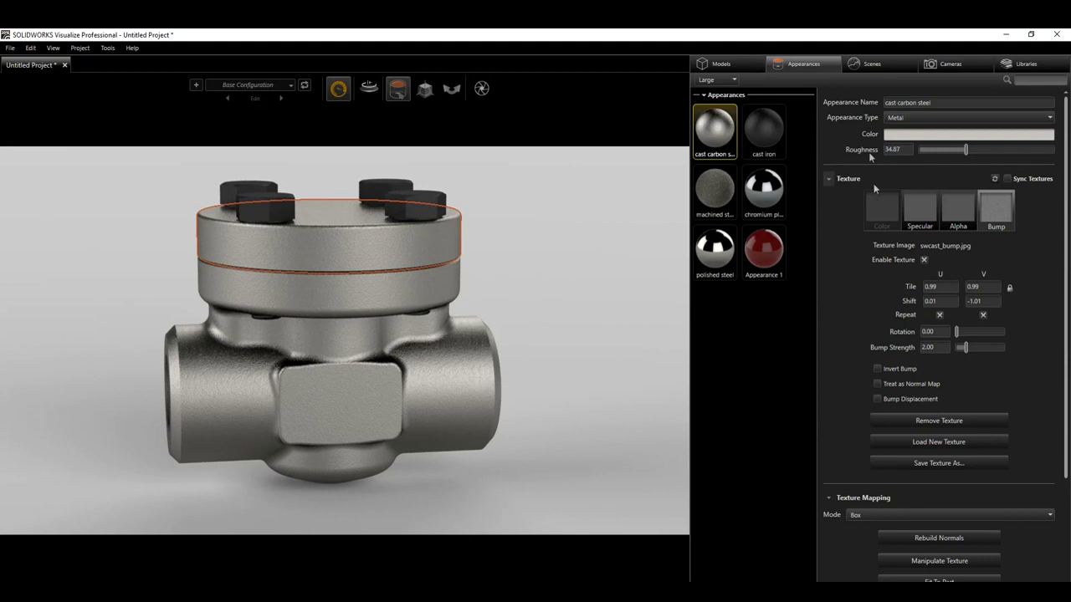
Step: Review the scene's environment settings and compare the cloud and local appearance libraries
{"action": "left_click", "coordinate": [880, 66]}
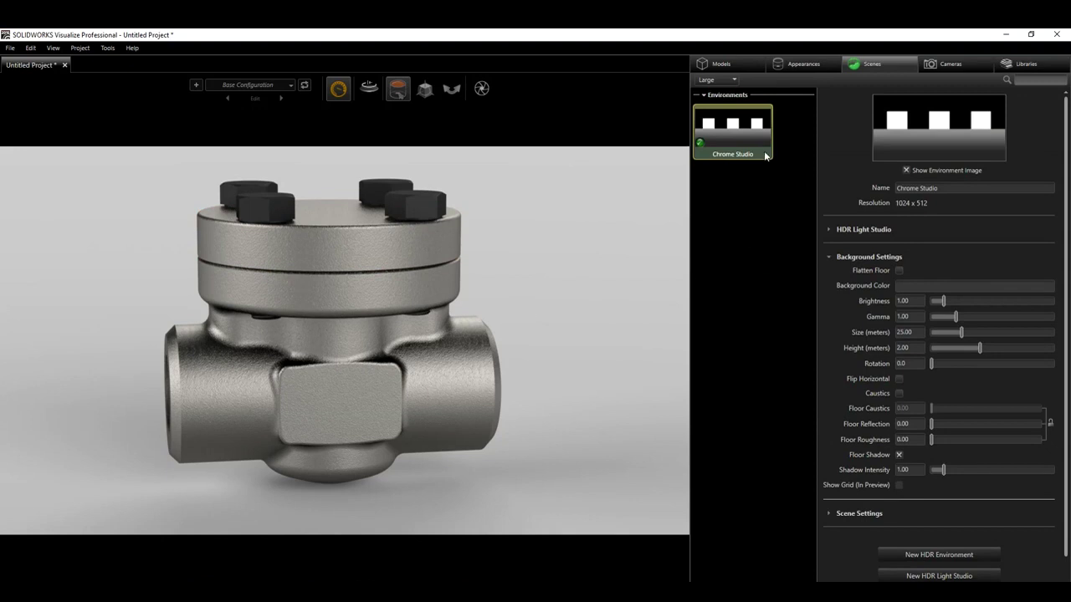
{"action": "left_click", "coordinate": [1034, 67]}
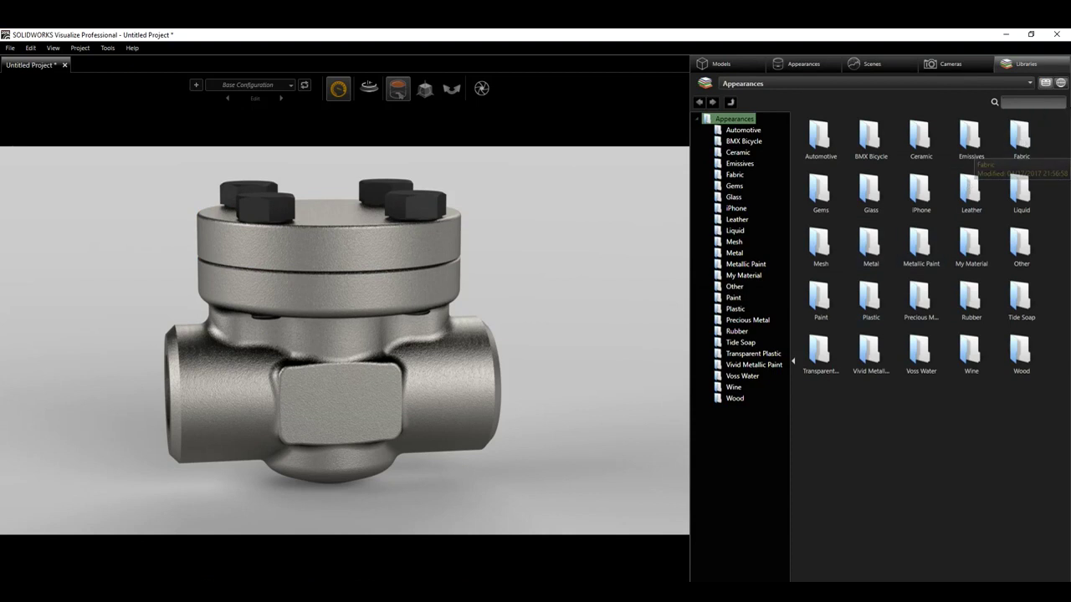
{"action": "left_click", "coordinate": [1061, 84]}
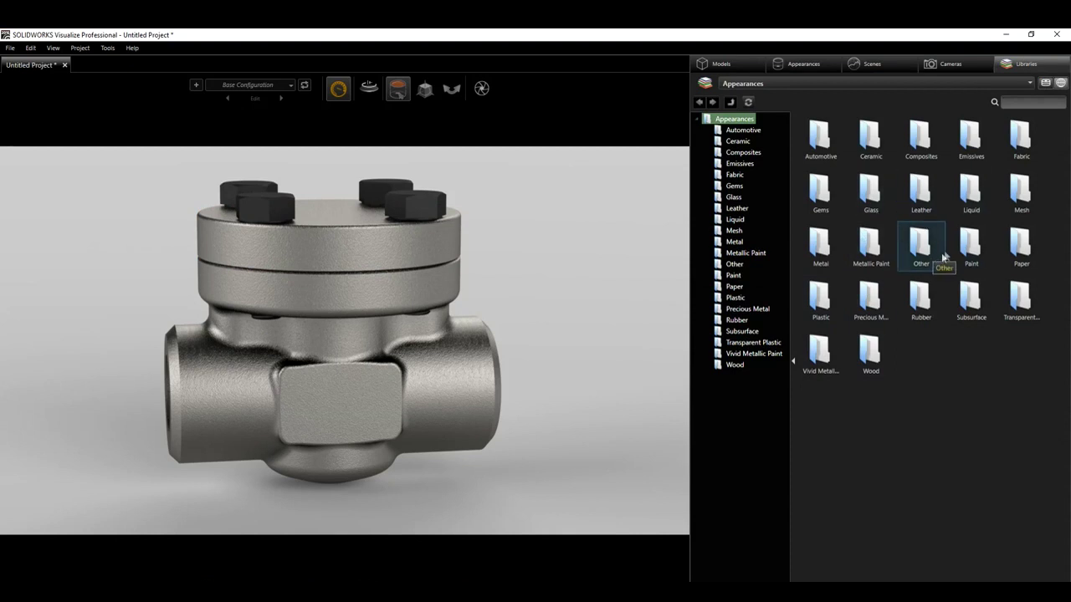
{"action": "left_click", "coordinate": [1046, 84]}
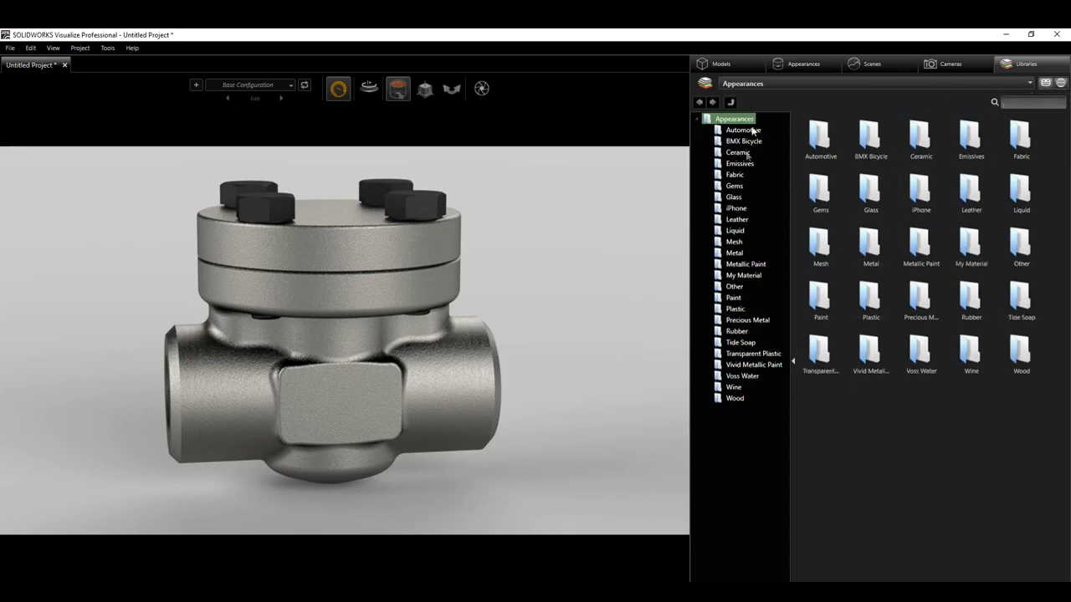
Step: Apply the White Panel Ts Studio environment from the local Environments library to the scene
{"action": "left_click", "coordinate": [798, 83]}
{"action": "left_click", "coordinate": [769, 85]}
{"action": "left_click", "coordinate": [771, 85]}
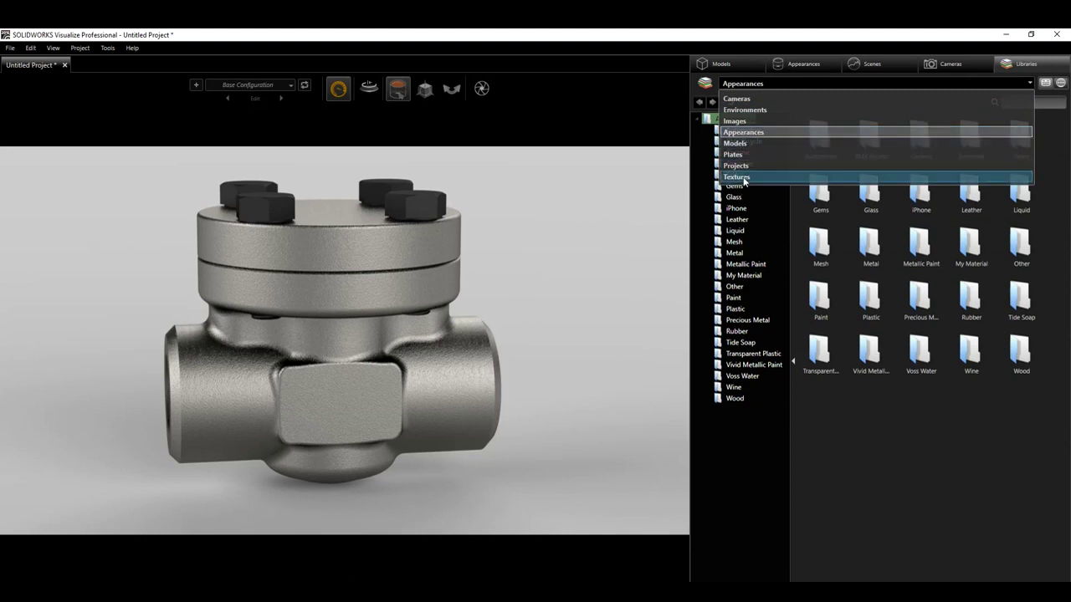
{"action": "left_click", "coordinate": [753, 111]}
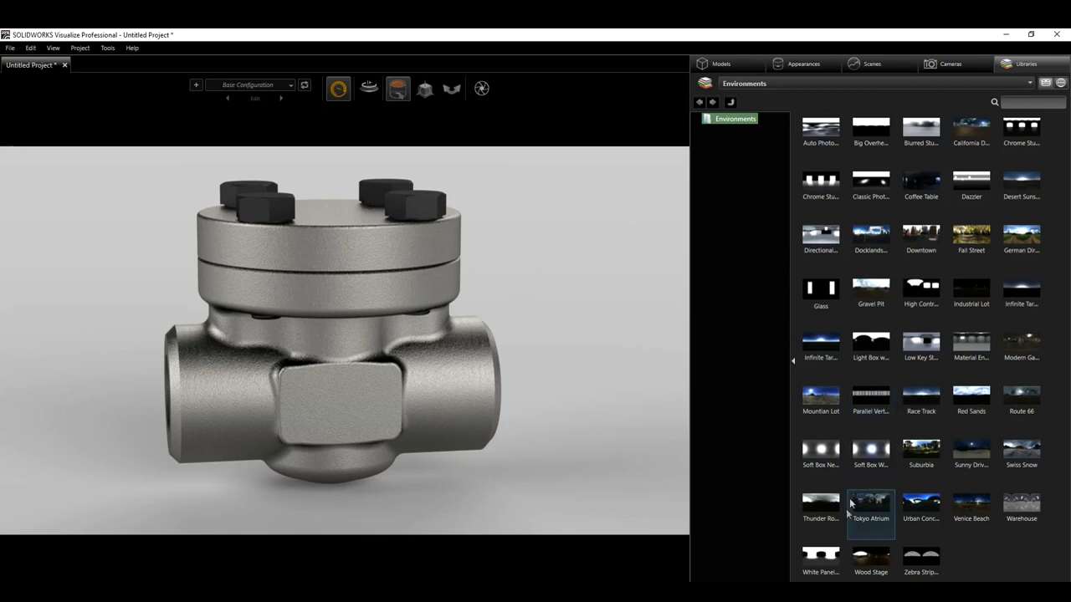
{"action": "left_click_drag", "start_coordinate": [829, 561], "coordinate": [511, 294]}
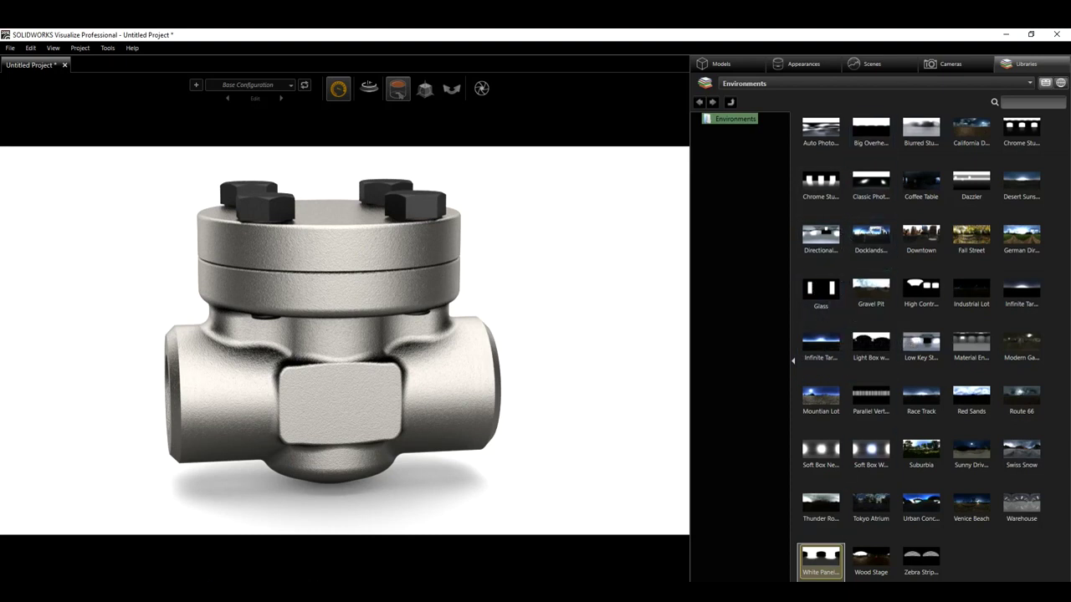
Step: Hide the White Panel Ts Studio environment image and use a dark grey background colour with hue 0, saturation 0 and value 22
{"action": "left_click", "coordinate": [874, 64]}
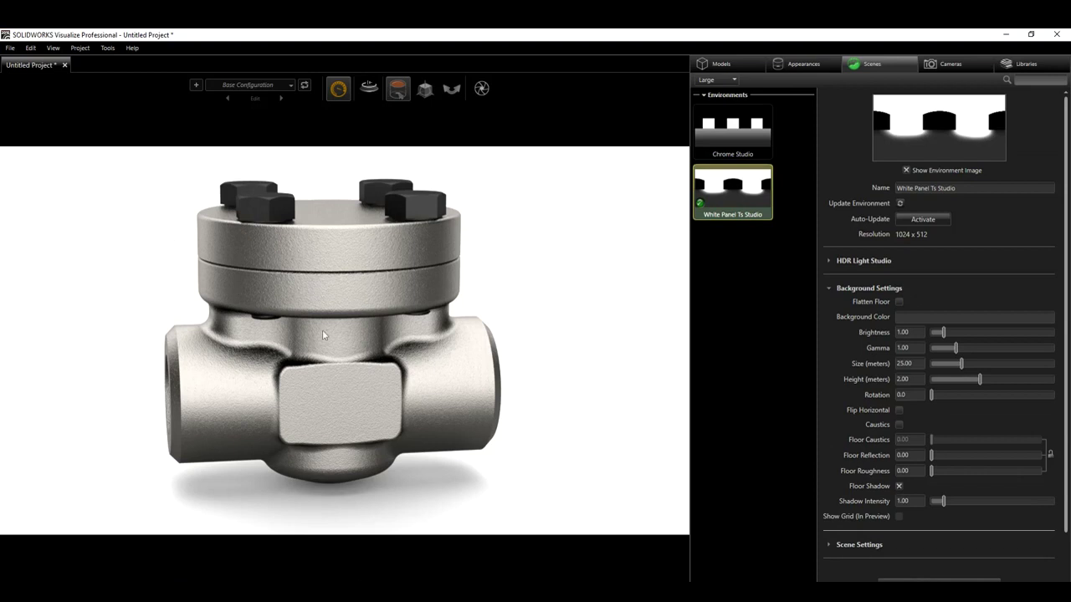
{"action": "left_click", "coordinate": [906, 170]}
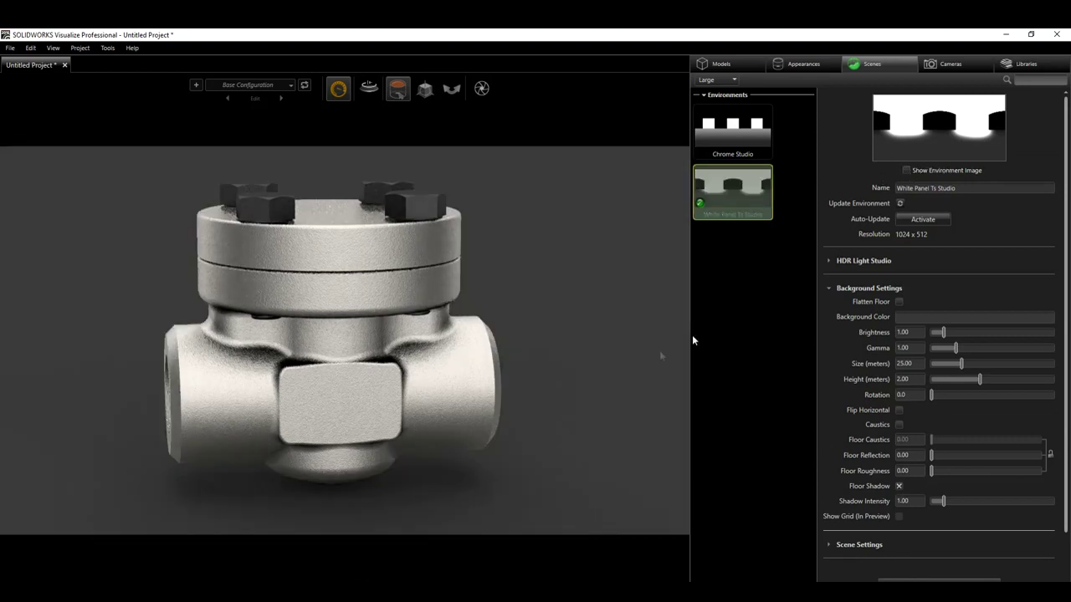
{"action": "left_click", "coordinate": [903, 316]}
{"action": "mouse_move", "coordinate": [815, 361]}
{"action": "left_mouse_down"}
{"action": "mouse_move", "coordinate": [865, 340]}
{"action": "mouse_move", "coordinate": [824, 359]}
{"action": "mouse_move", "coordinate": [801, 348]}
{"action": "mouse_move", "coordinate": [799, 364]}
{"action": "left_mouse_up"}
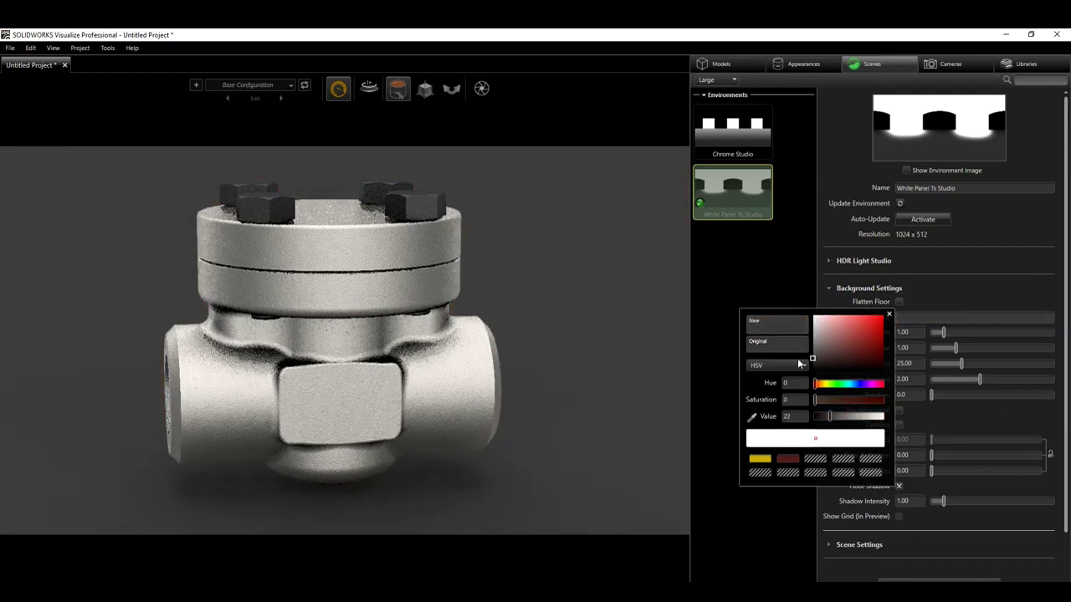
{"action": "left_click", "coordinate": [890, 319]}
Step: Add a backplate to the scene using the Studio Light Grey Ramp image from the Studios plates folder
{"action": "right_click", "coordinate": [753, 278]}
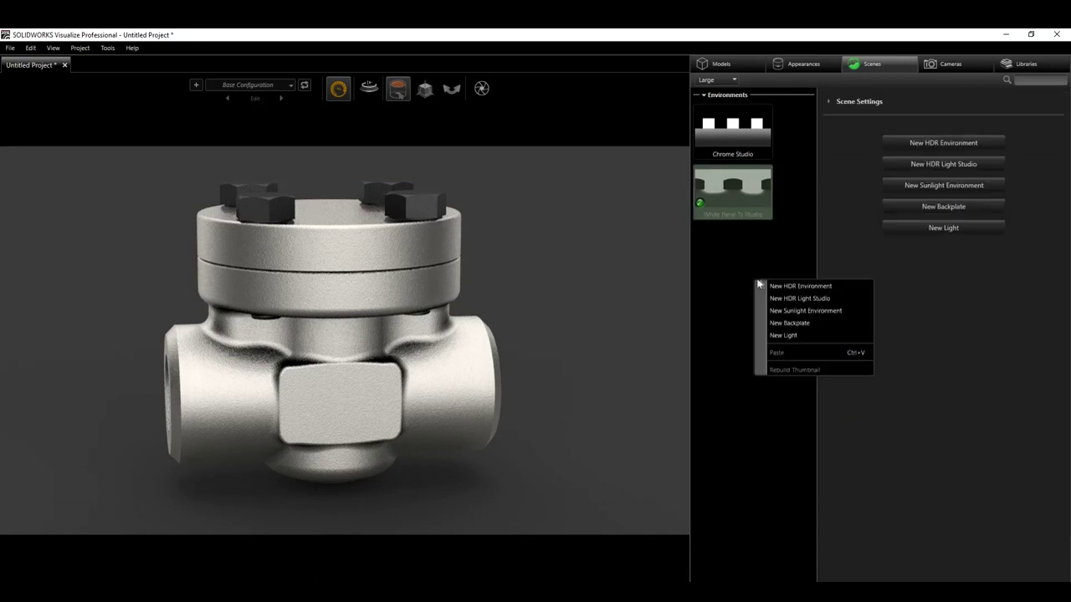
{"action": "left_click", "coordinate": [788, 325]}
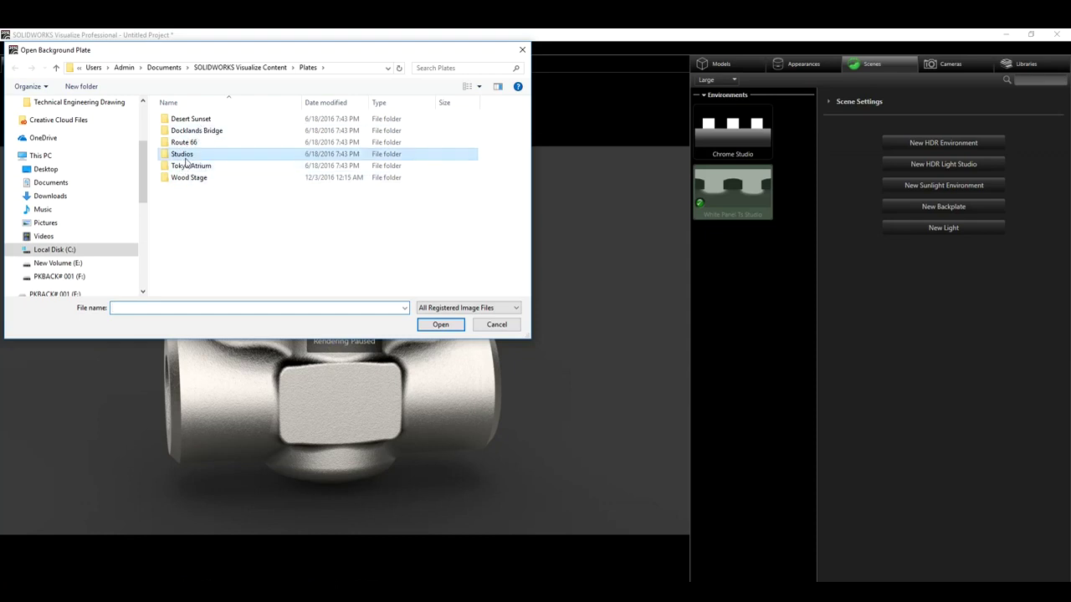
{"action": "double_click", "coordinate": [184, 156]}
{"action": "left_click", "coordinate": [310, 124]}
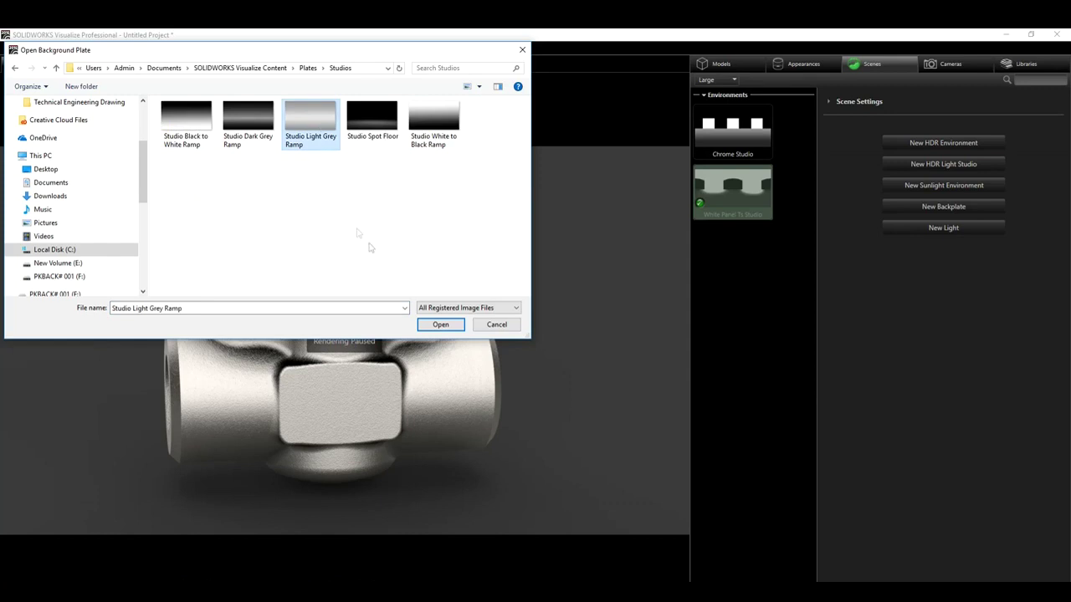
{"action": "left_click", "coordinate": [431, 324]}
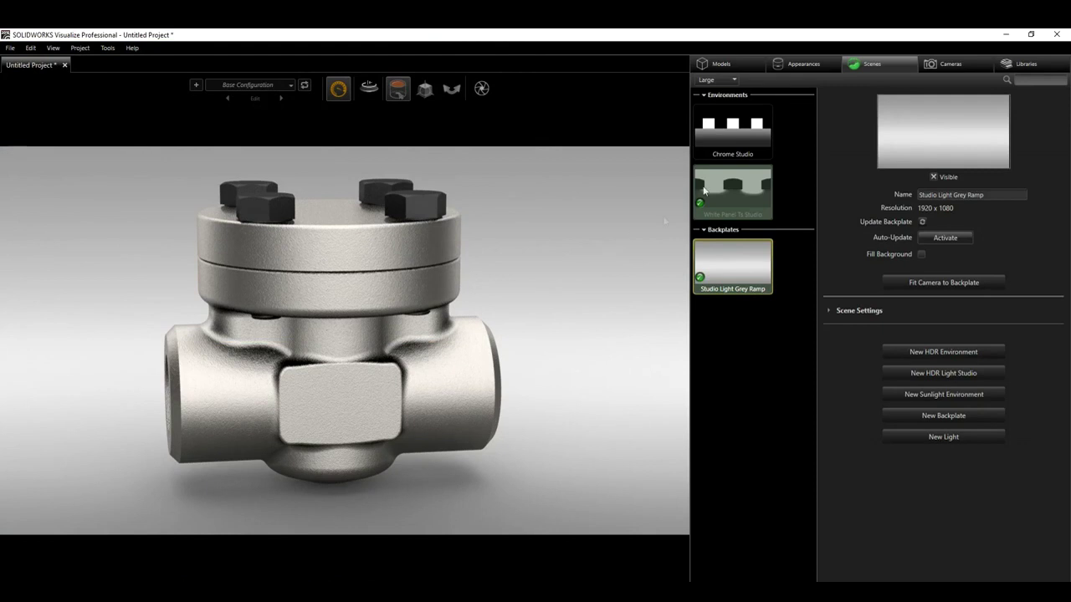
Step: Set the floor reflection of the White Panel Ts Studio environment to 0.10
{"action": "left_click", "coordinate": [738, 216]}
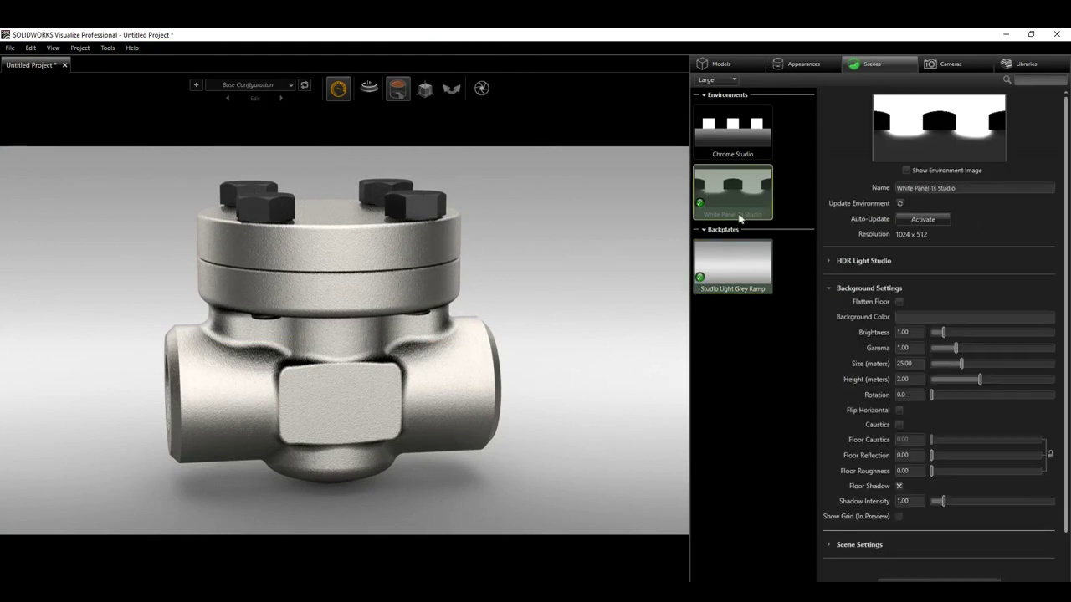
{"action": "left_click", "coordinate": [903, 458]}
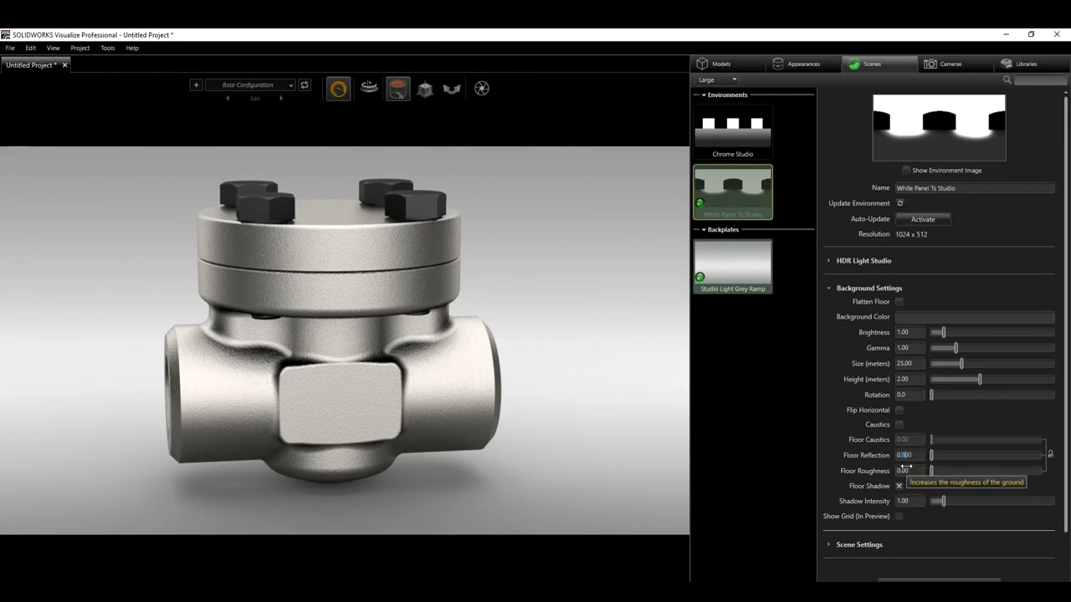
{"action": "key", "text": "Return"}
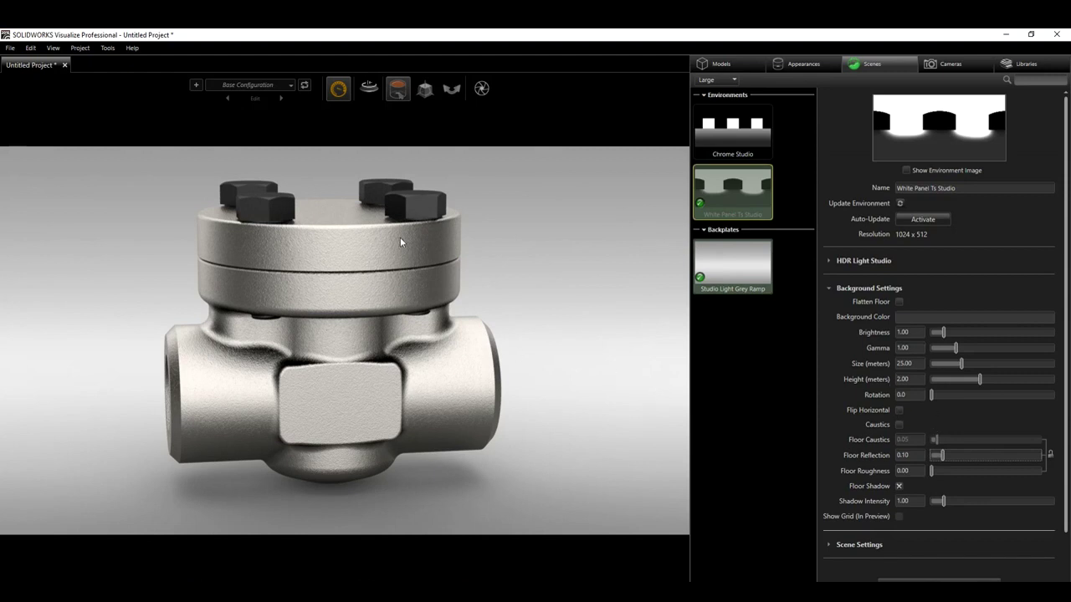
Step: Show the Default Camera's settings and orbit the view to about 95 longitude and 13 latitude
{"action": "left_click", "coordinate": [959, 66]}
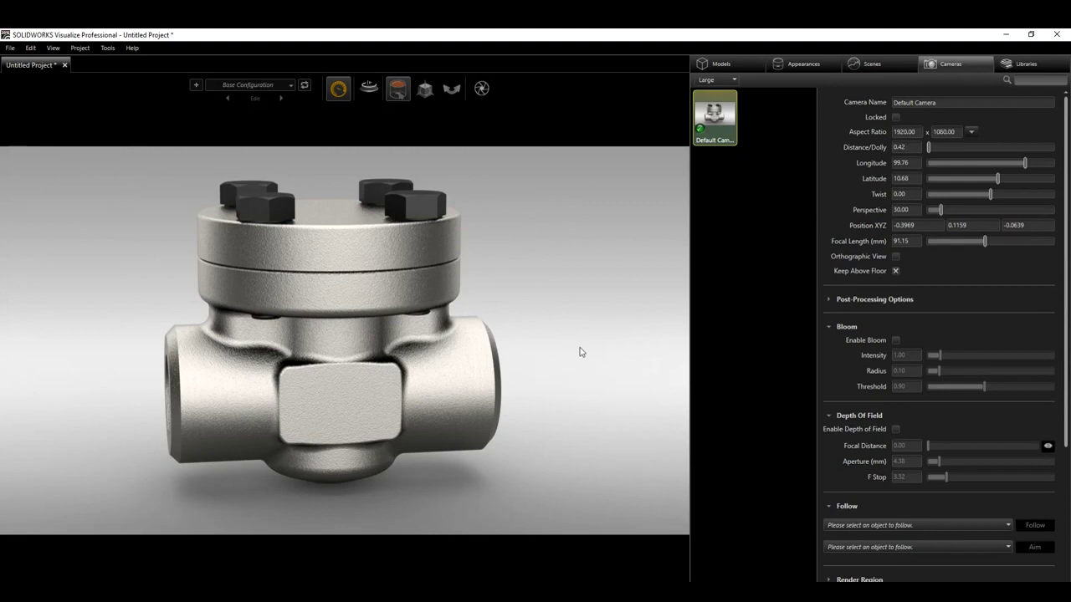
{"action": "mouse_move", "coordinate": [578, 352]}
{"action": "left_mouse_down"}
{"action": "mouse_move", "coordinate": [510, 390]}
{"action": "mouse_move", "coordinate": [399, 365]}
{"action": "mouse_move", "coordinate": [485, 375]}
{"action": "mouse_move", "coordinate": [557, 337]}
{"action": "mouse_move", "coordinate": [568, 346]}
{"action": "mouse_move", "coordinate": [555, 371]}
{"action": "mouse_move", "coordinate": [502, 385]}
{"action": "mouse_move", "coordinate": [484, 386]}
{"action": "mouse_move", "coordinate": [589, 366]}
{"action": "mouse_move", "coordinate": [591, 342]}
{"action": "mouse_move", "coordinate": [550, 375]}
{"action": "mouse_move", "coordinate": [492, 385]}
{"action": "mouse_move", "coordinate": [512, 389]}
{"action": "mouse_move", "coordinate": [565, 353]}
{"action": "mouse_move", "coordinate": [563, 362]}
{"action": "left_mouse_up"}
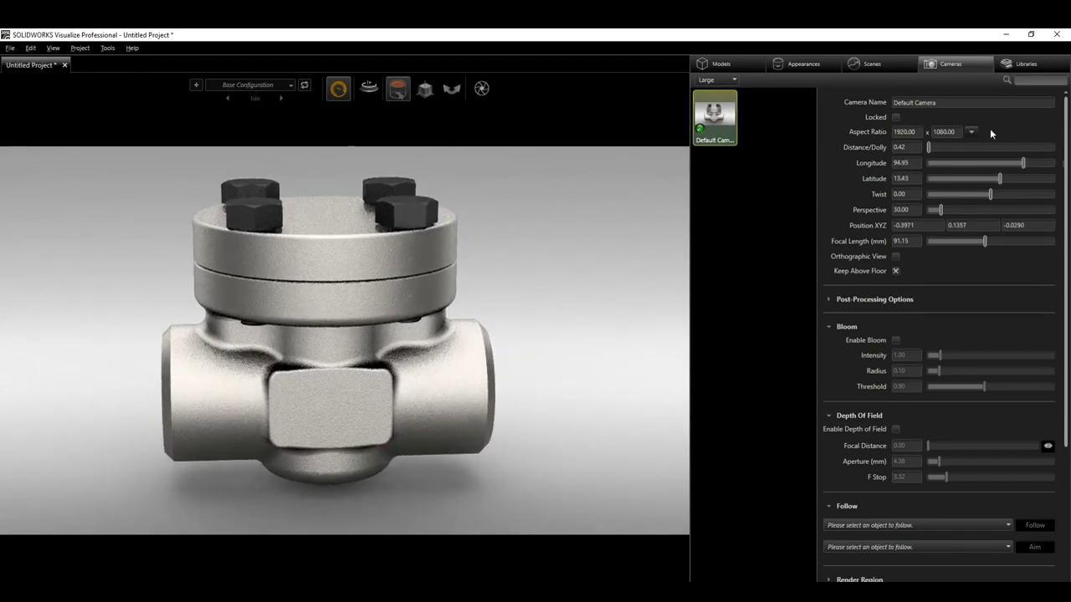
Step: Frame the valve with the Default Camera at about 94 longitude, 7 latitude and 0.41 distance, centring it in the view
{"action": "mouse_move", "coordinate": [541, 365]}
{"action": "left_mouse_down"}
{"action": "mouse_move", "coordinate": [516, 385]}
{"action": "mouse_move", "coordinate": [545, 369]}
{"action": "left_mouse_up"}
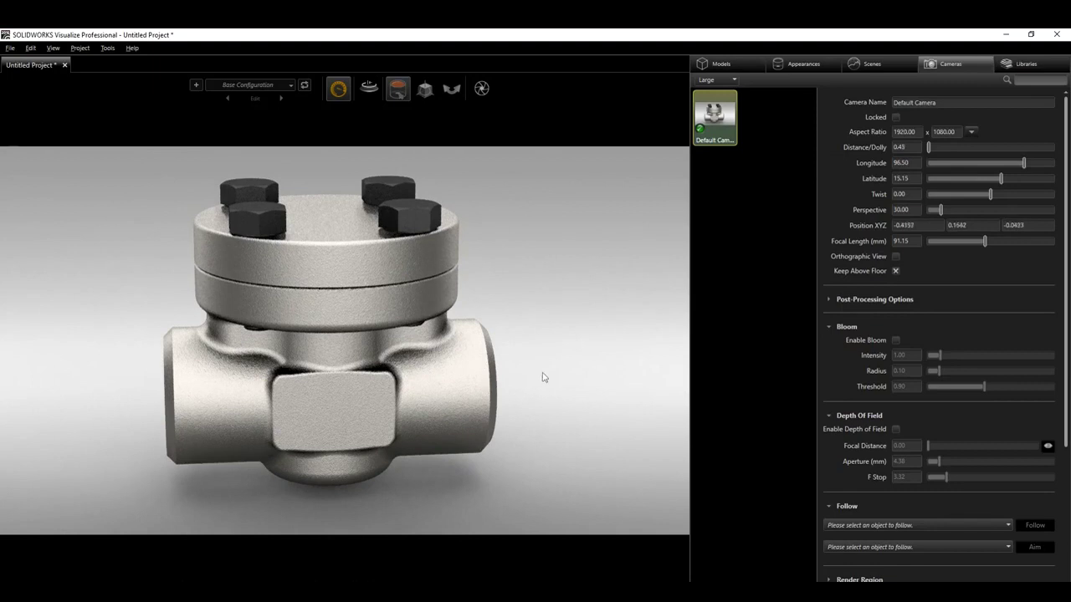
{"action": "scroll", "coordinate": [538, 397], "scroll_direction": "down", "scroll_amount": 4}
{"action": "scroll", "coordinate": [546, 372], "scroll_direction": "up", "scroll_amount": 5}
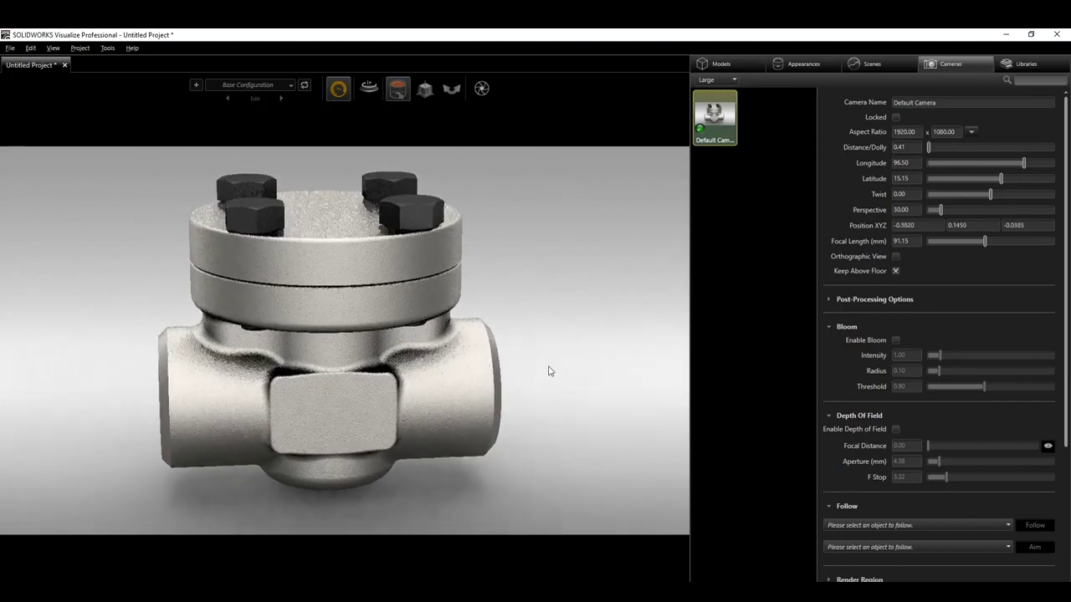
{"action": "left_click_drag", "start_coordinate": [550, 374], "coordinate": [540, 349]}
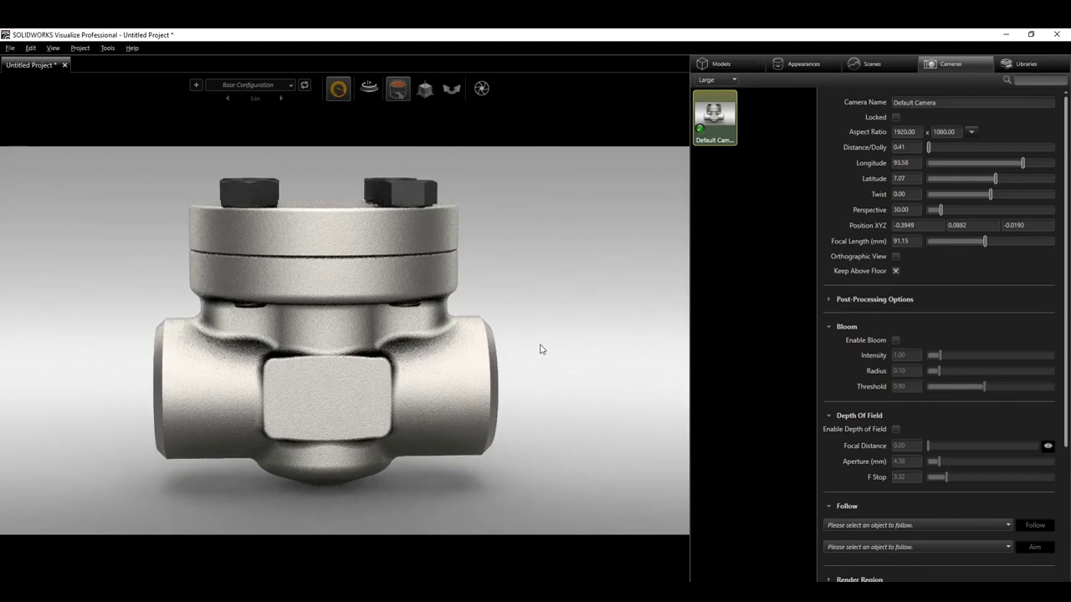
{"action": "middle_click_drag", "start_coordinate": [545, 343], "coordinate": [547, 344]}
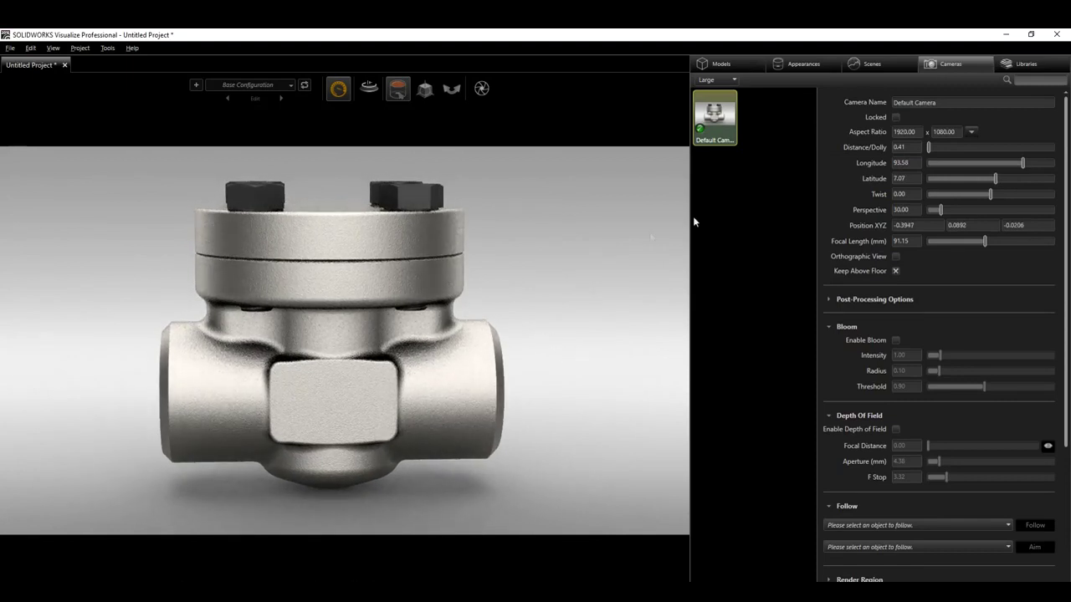
Step: Duplicate the Default Camera by copying it and pasting it into the camera list
{"action": "right_click", "coordinate": [715, 123]}
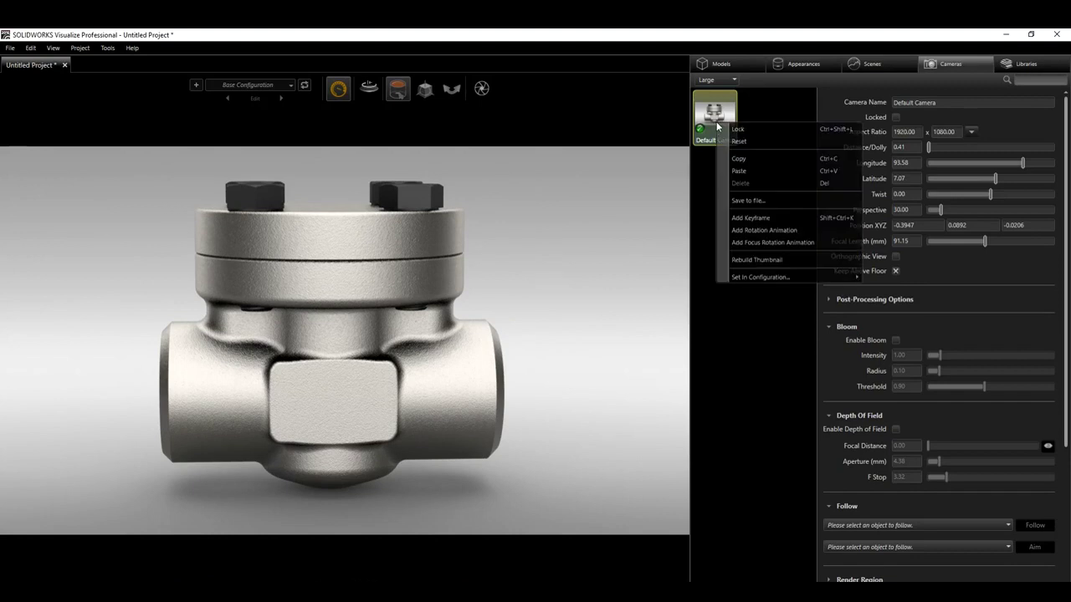
{"action": "left_click", "coordinate": [764, 113]}
{"action": "right_click", "coordinate": [764, 110]}
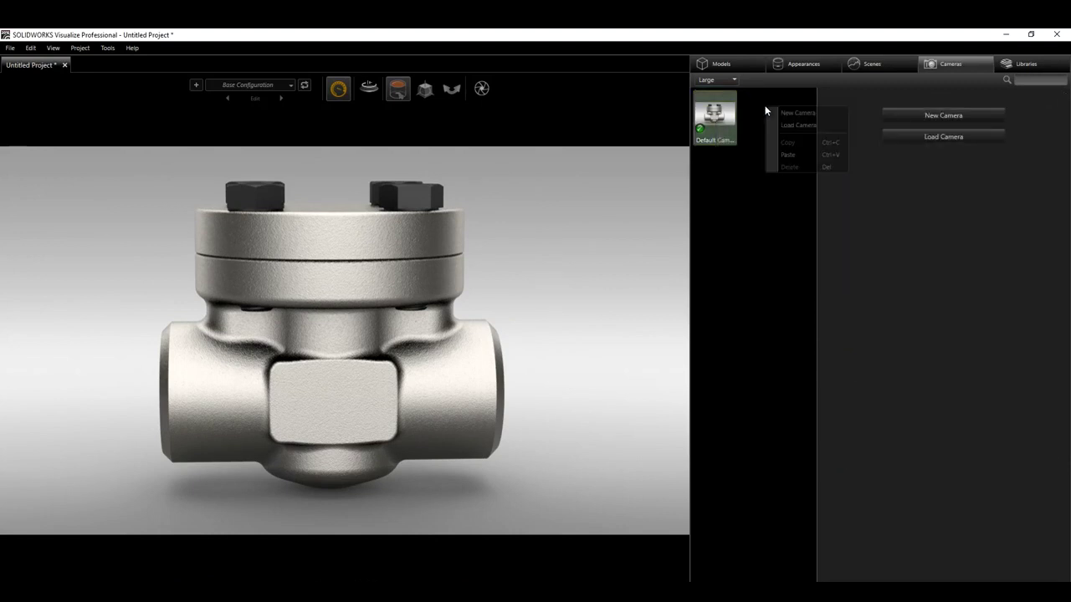
{"action": "left_click", "coordinate": [797, 158]}
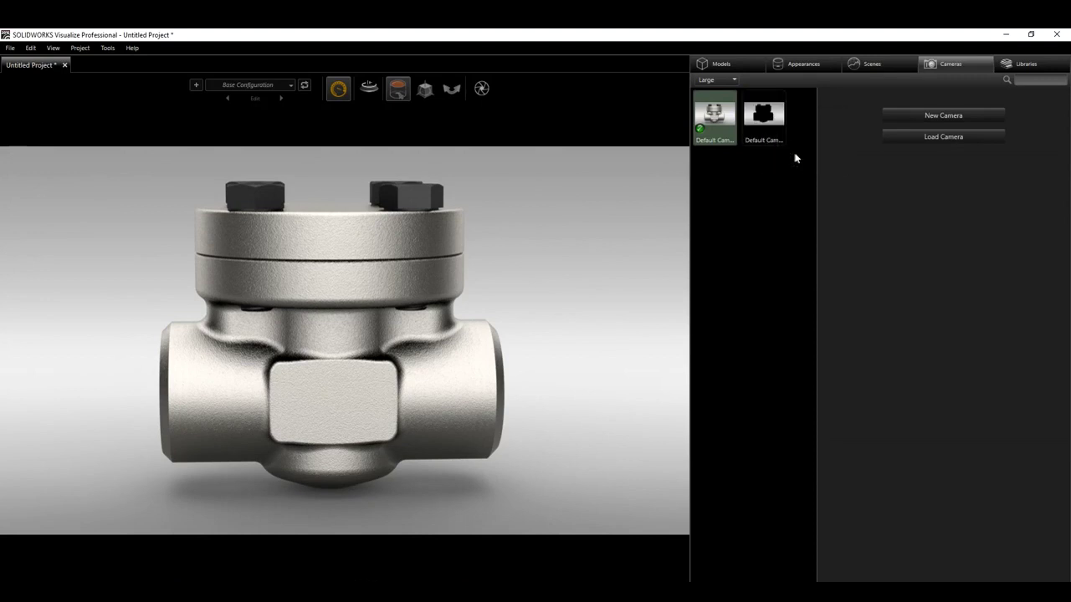
Step: Activate the copied camera and frame the valve from above at about 55 longitude and 37 latitude
{"action": "left_click", "coordinate": [769, 117]}
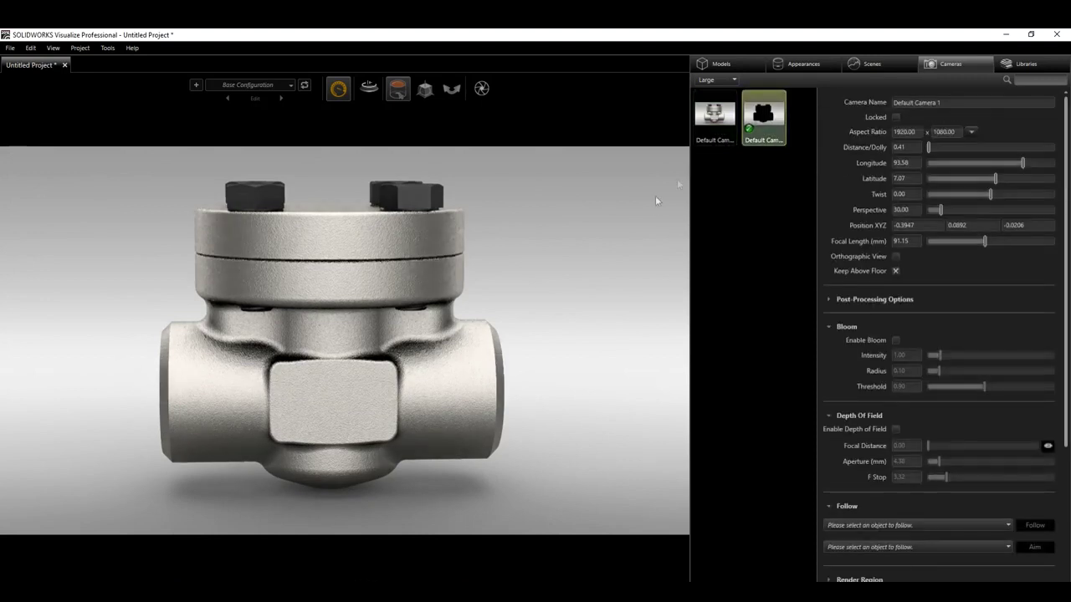
{"action": "left_click_drag", "start_coordinate": [523, 296], "coordinate": [399, 396]}
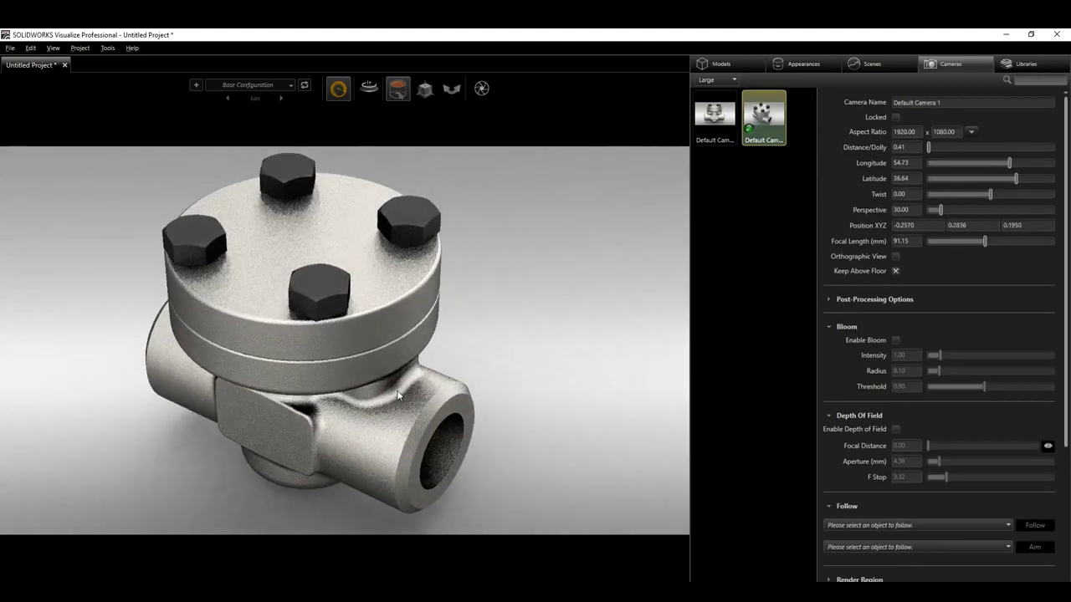
{"action": "middle_click_drag", "start_coordinate": [510, 323], "coordinate": [530, 323]}
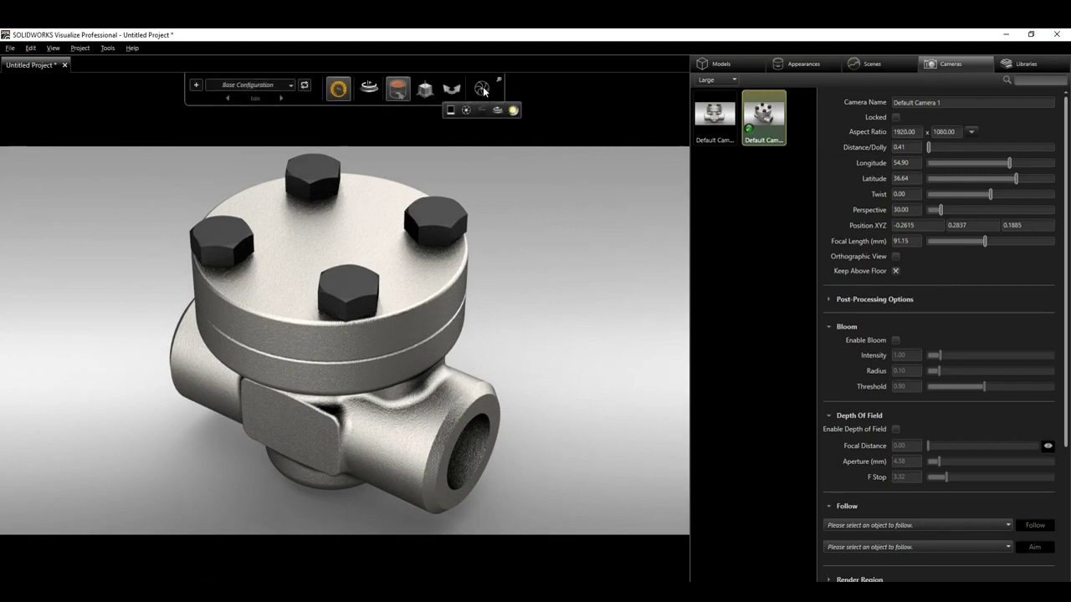
Step: Activate the original Default Camera and set the render output to filename Check Valve in the Check Valve folder inside SolidWorks Class
{"action": "double_click", "coordinate": [713, 115]}
{"action": "mouse_move", "coordinate": [484, 91]}
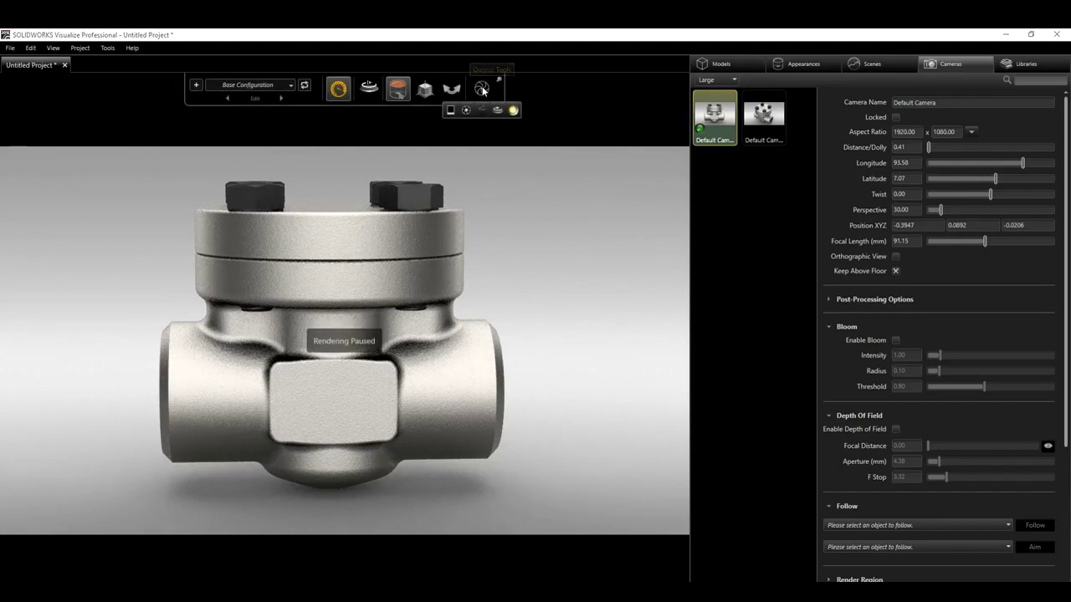
{"action": "left_click", "coordinate": [483, 89]}
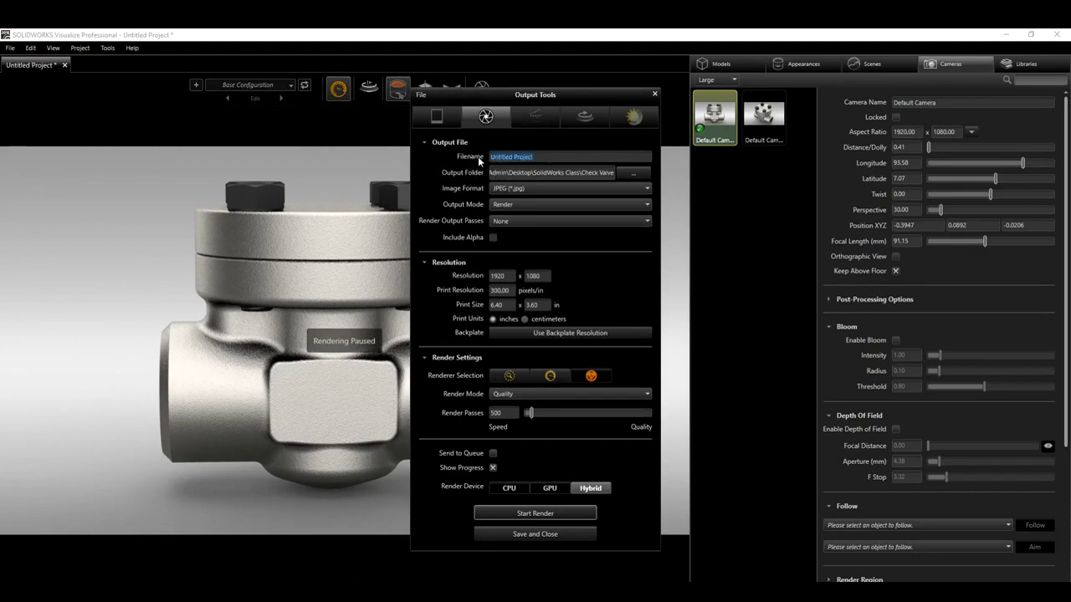
{"action": "type", "text": "Check"}
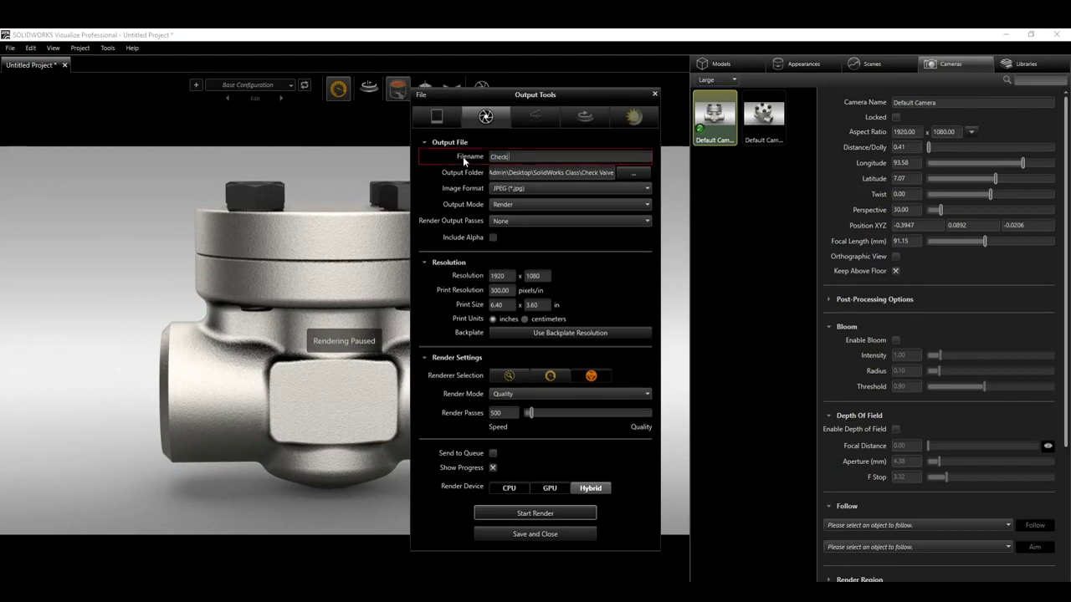
{"action": "type", "text": " Valve"}
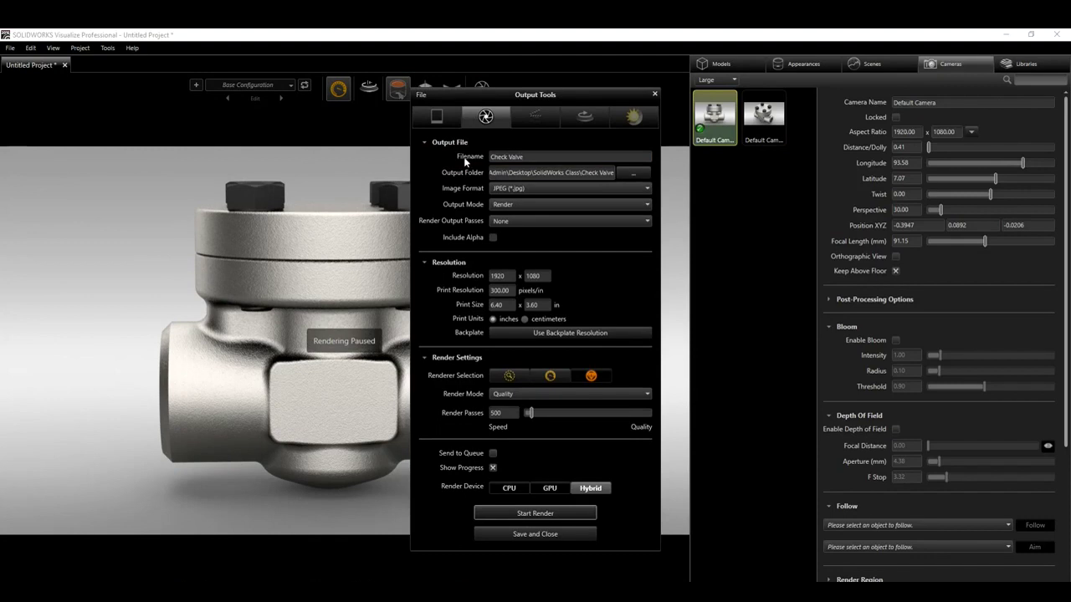
{"action": "left_click", "coordinate": [634, 173]}
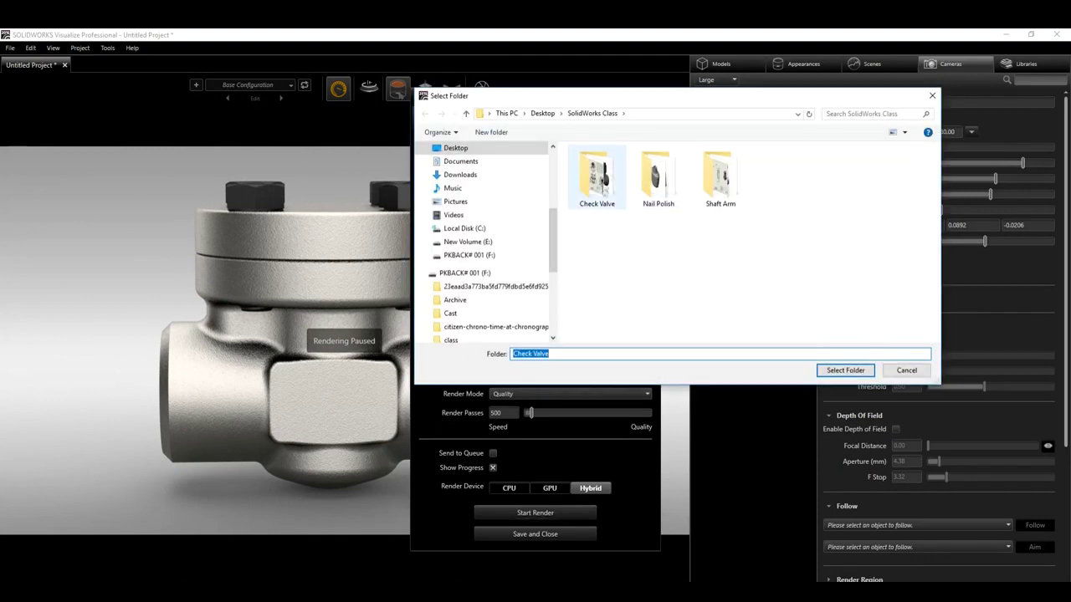
{"action": "double_click", "coordinate": [603, 191]}
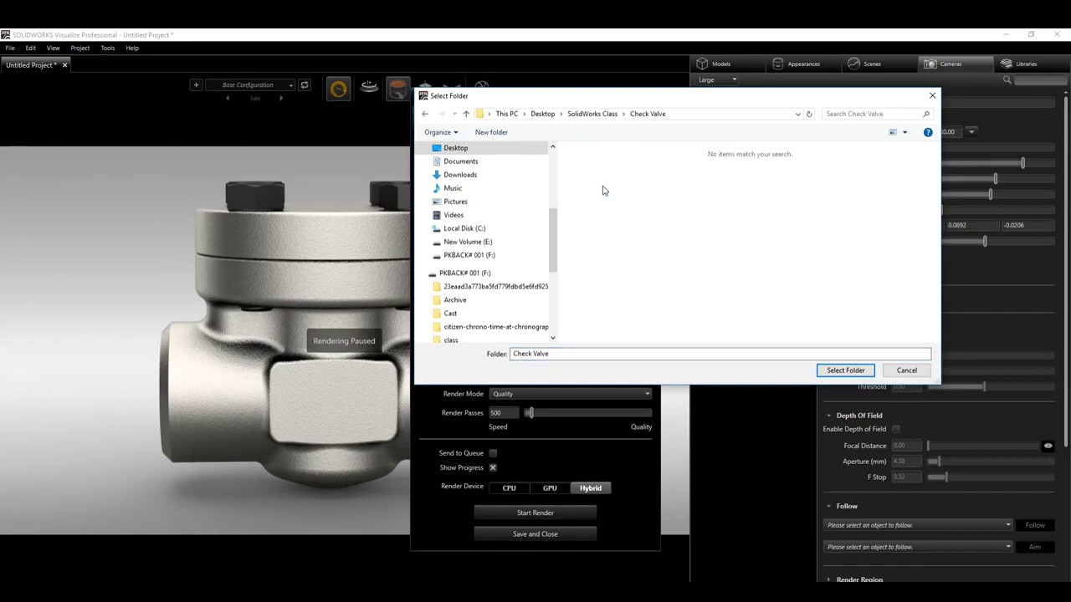
{"action": "left_click", "coordinate": [830, 373]}
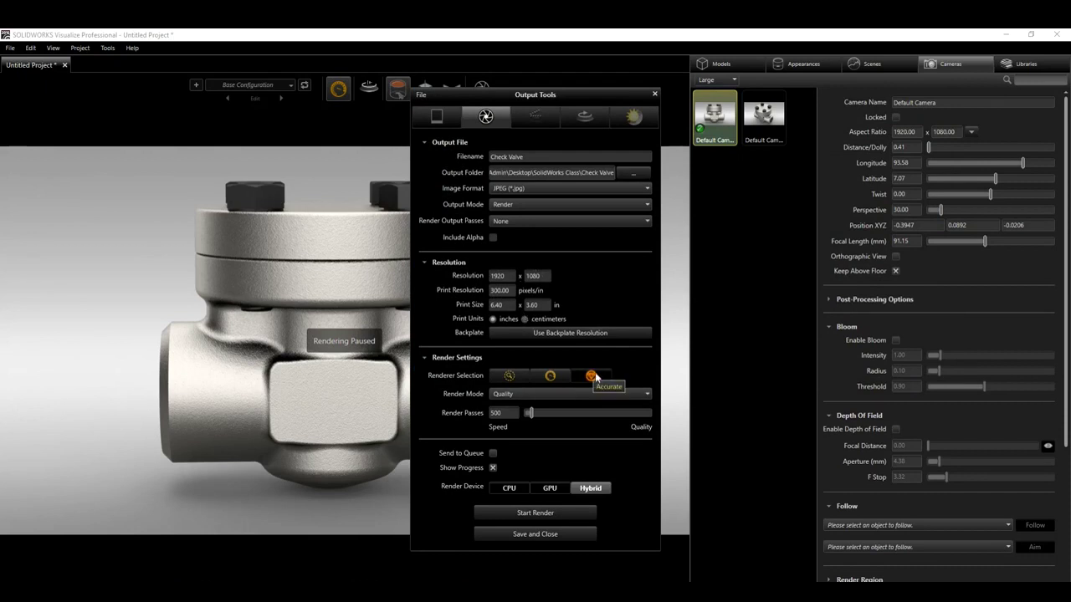
Step: Set the render passes to 1500 and start the render
{"action": "double_click", "coordinate": [500, 413]}
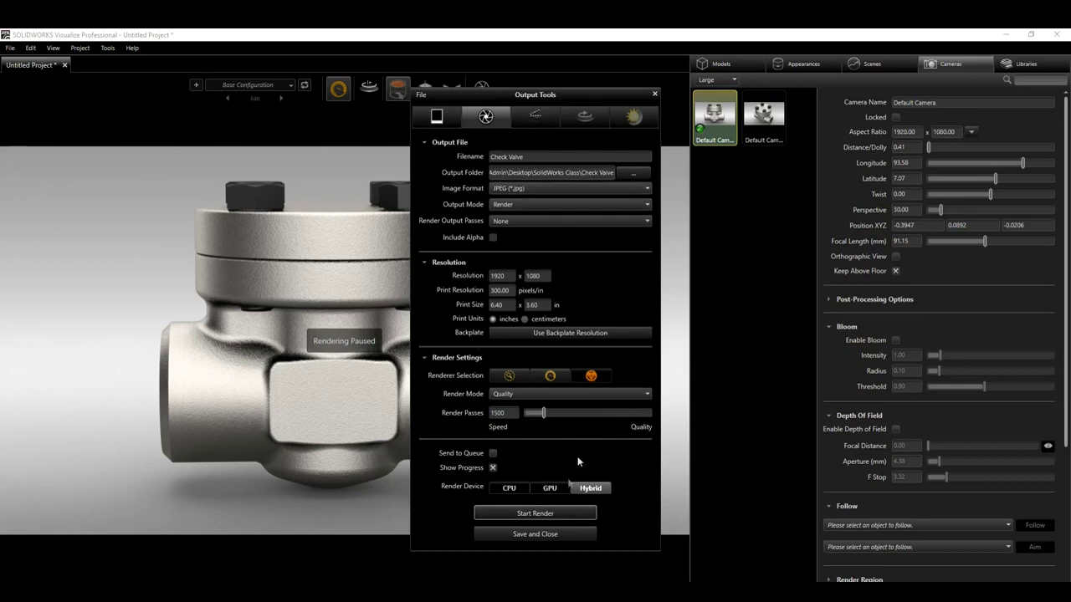
{"action": "left_click", "coordinate": [535, 513]}
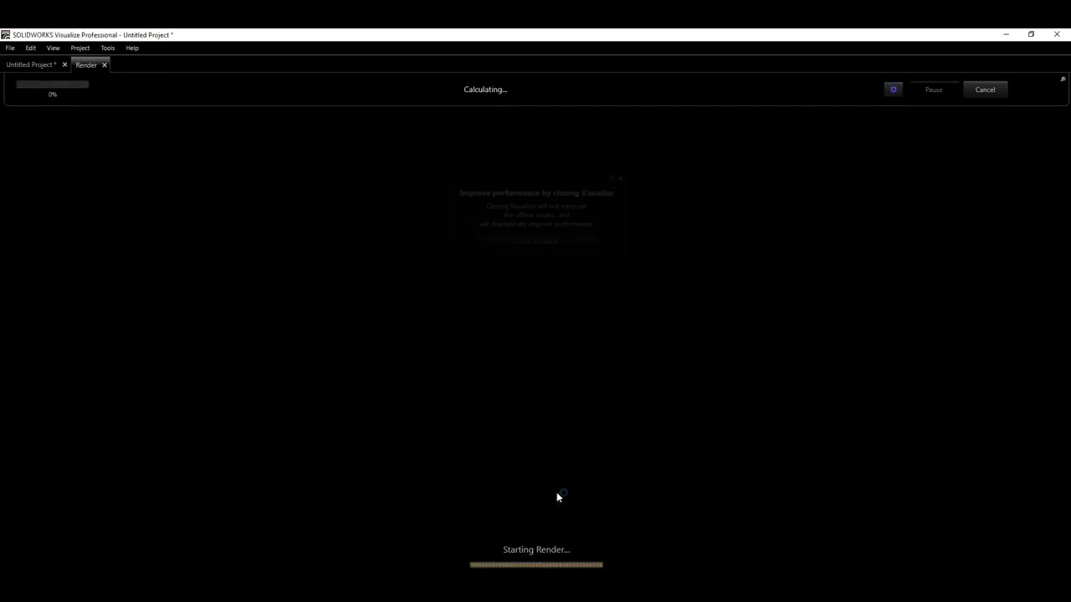